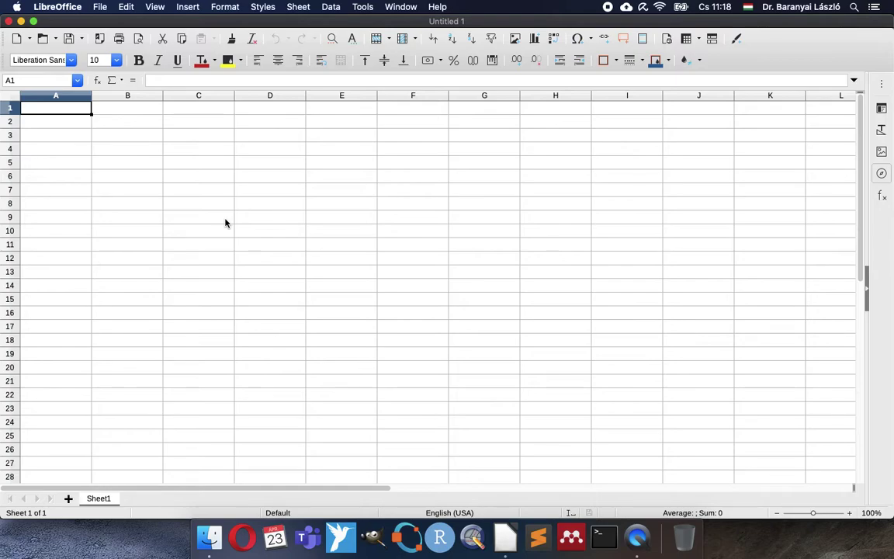
- Fill A1:A7 with the heading Days and the entries Wed, Thu, Fri, Mon, Tue, Wed
text(Days)
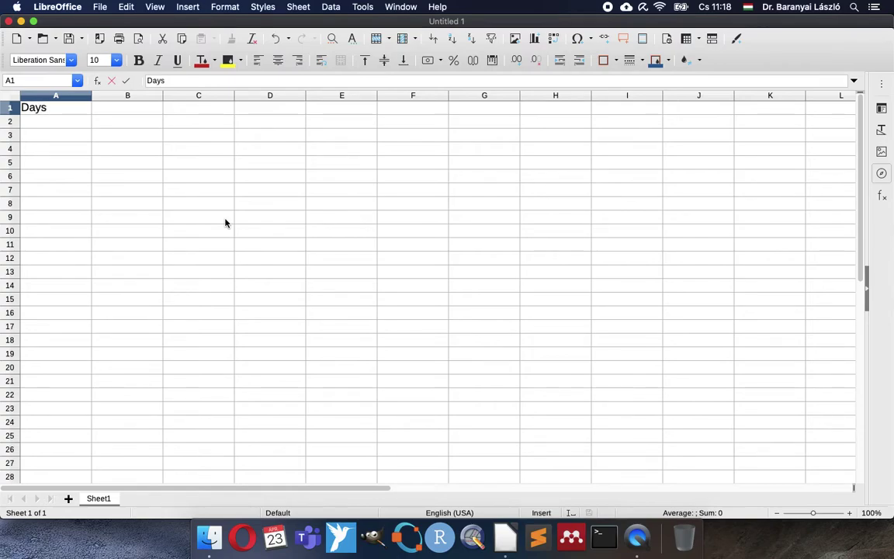
key(Return)
text(Wed)
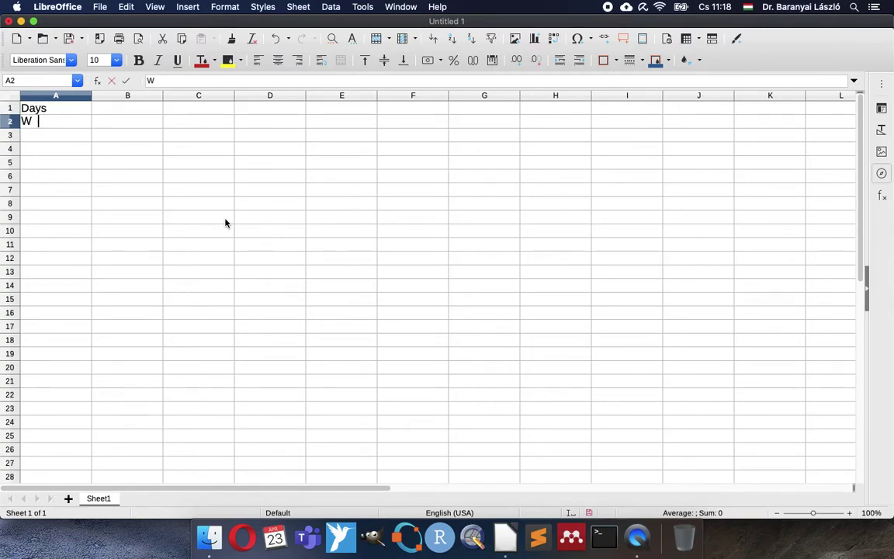
key(Return)
text(Thu)
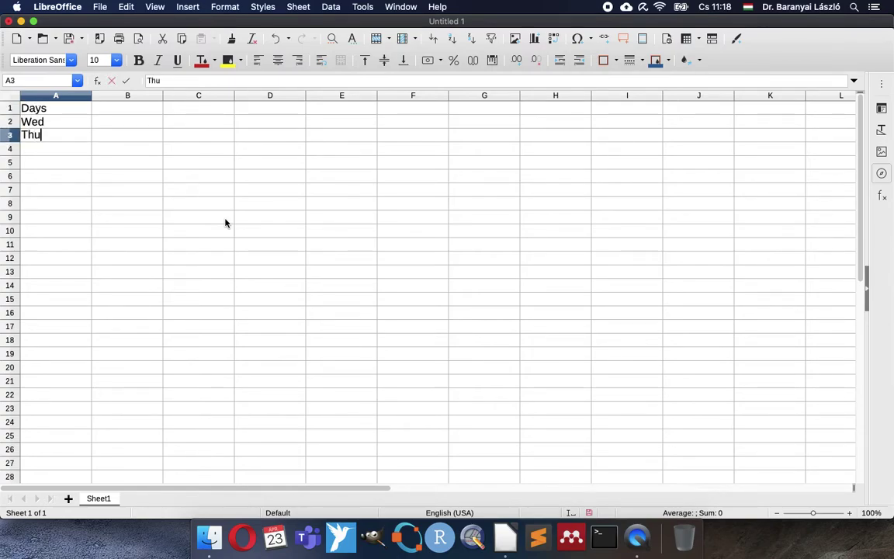
key(Return)
text(Fri)
key(Return)
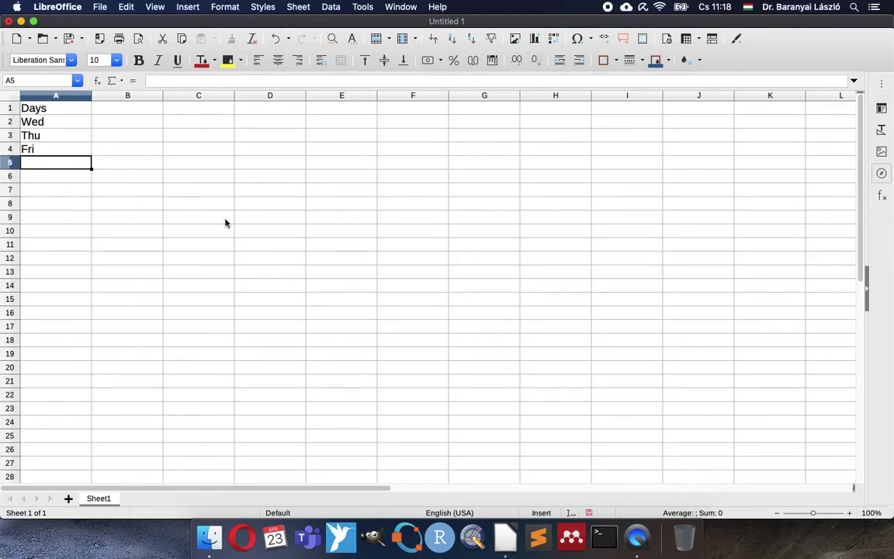
text(Mon)
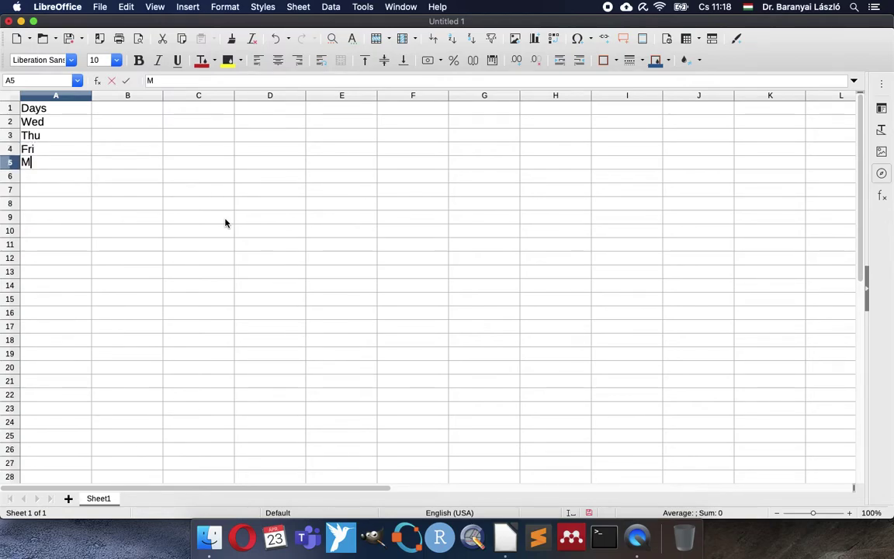
key(Return)
text(Tue)
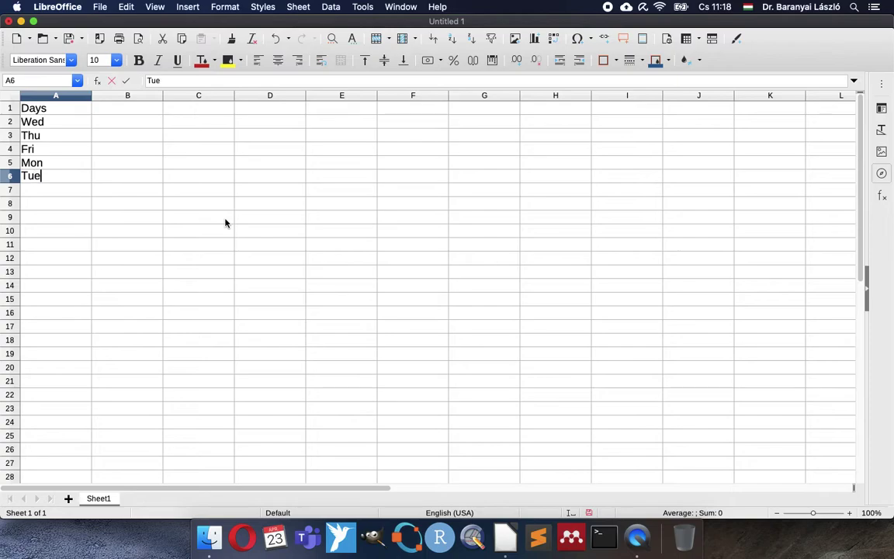
key(Return)
text(Wed)
key(Return)
- Enter the column heading "Time, d" in cell B1
key(Up)
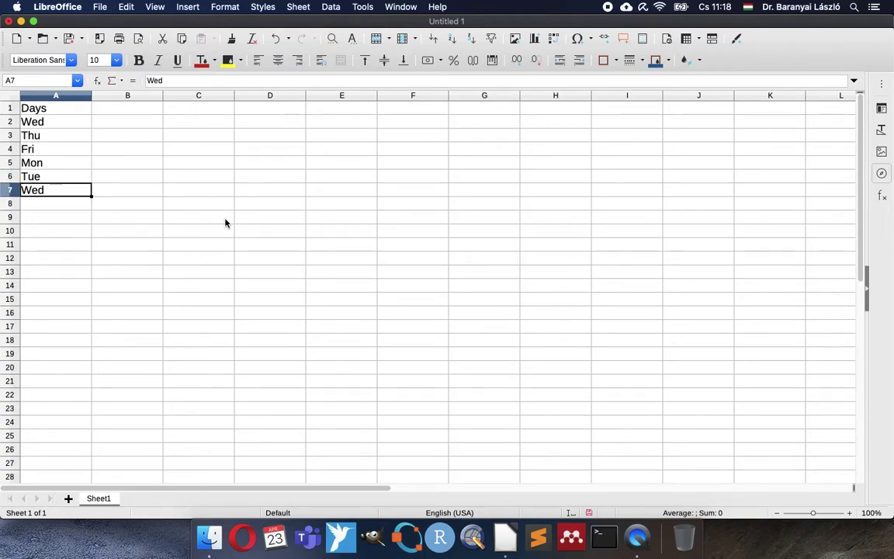
key(Right)
key(Up)
key(Up)
key(Up)
key(Up)
key(Up)
key(Up)
text(Time, d)
key(Return)
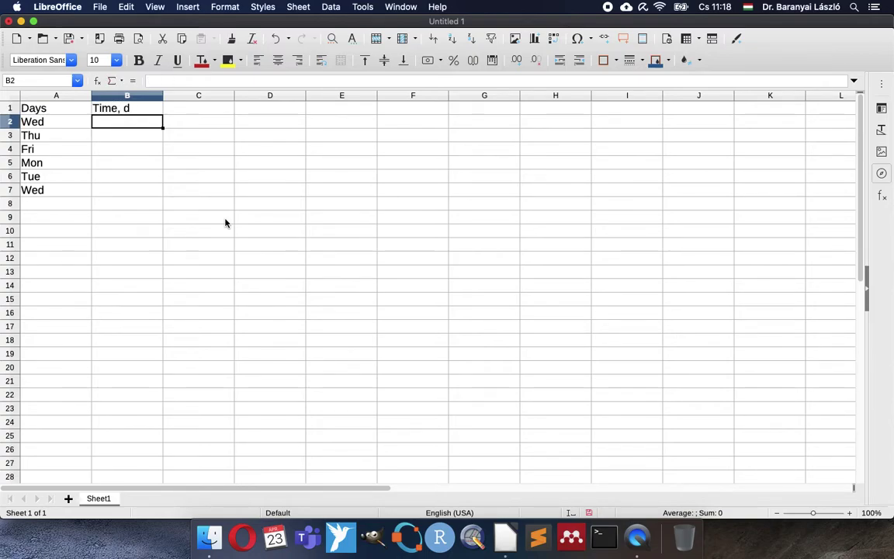
- Enter the time values 0, 1, 2, 5, 6 and 7 in cells B2:B7
text(0)
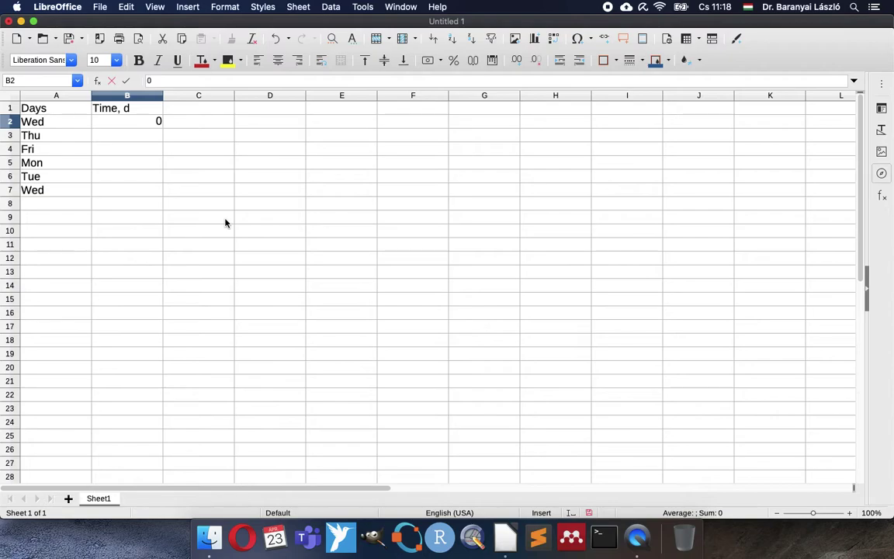
key(Return)
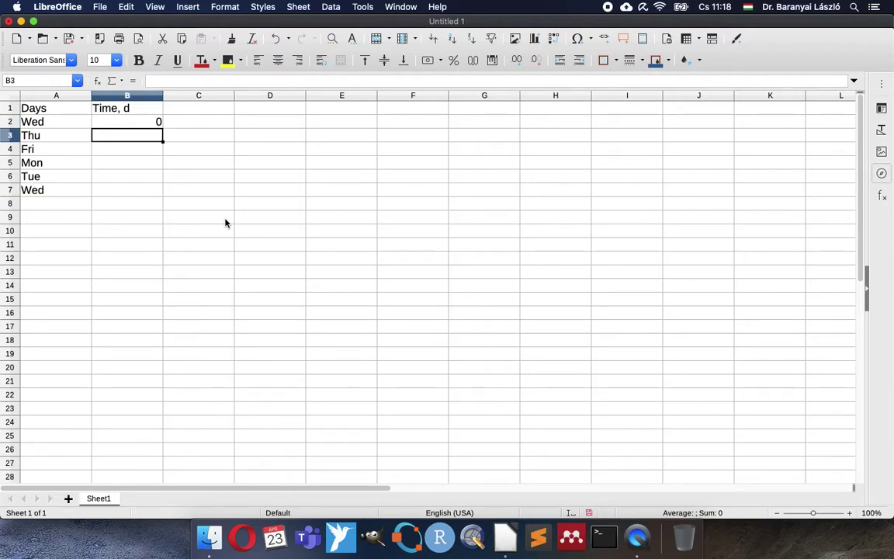
text(1)
key(Return)
text(2)
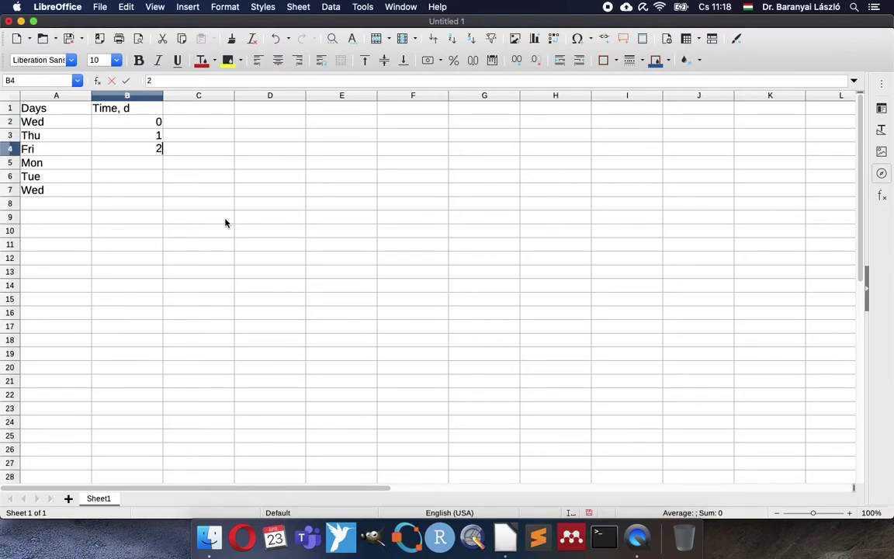
key(Return)
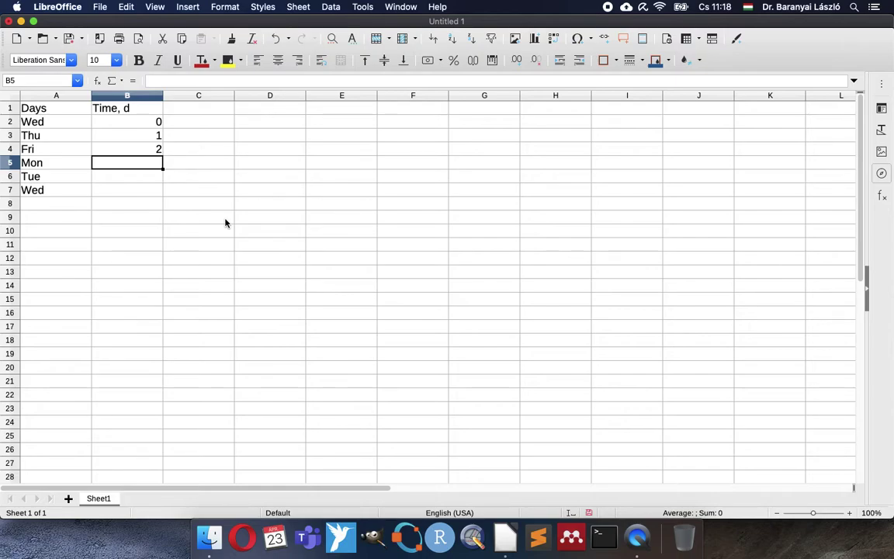
text(5)
key(Return)
text(6)
key(Return)
text(7)
key(Return)
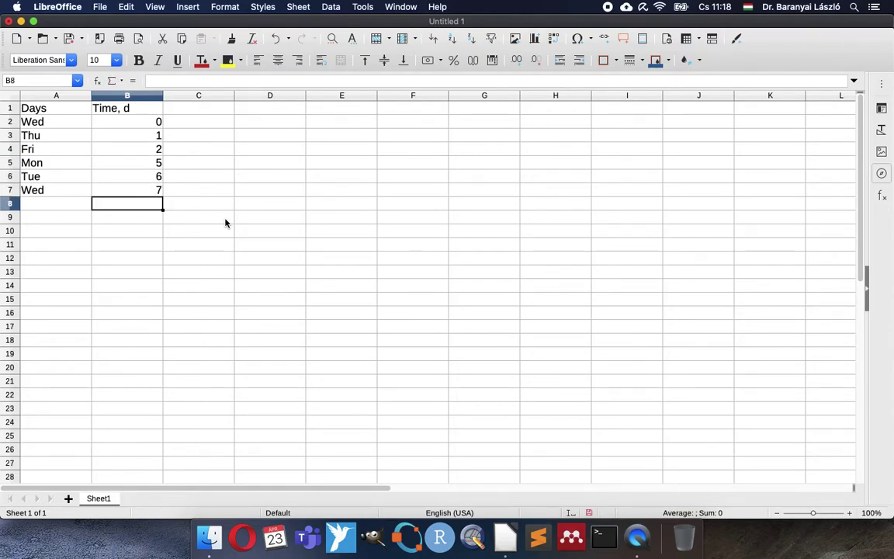
- Enter the column heading "Data, kg" in cell C1
key(Up)
key(Up)
key(Right)
key(Up)
key(Up)
key(Up)
key(Up)
key(Up)
text(Data, kg)
key(Return)
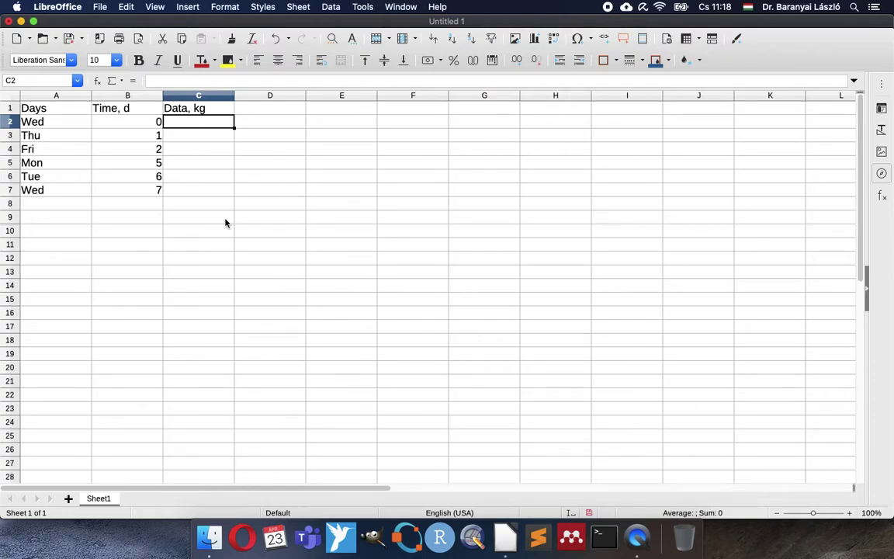
- Enter 6 and 7 in C2:C3 and extend the series down to C7
text(6)
key(Return)
text(7)
key(Return)
key(Up)
key(Up)
key(shift+Down)
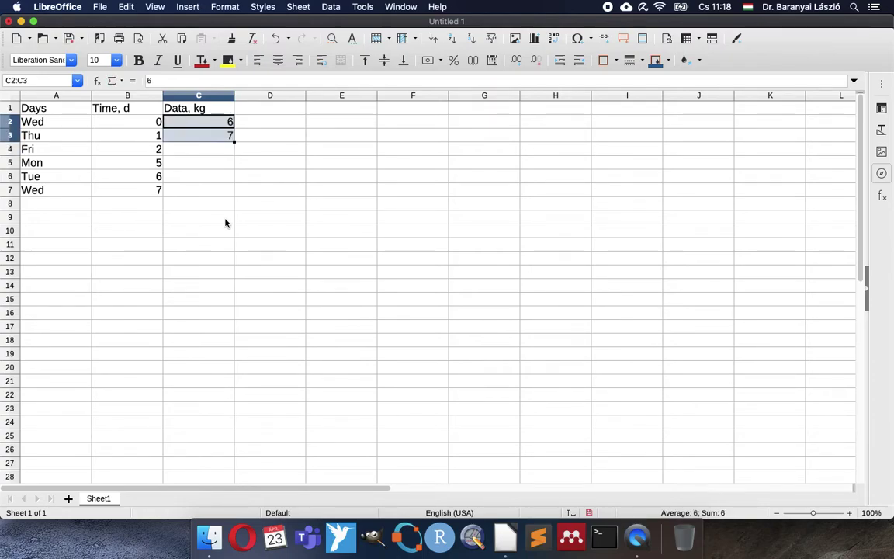
drag(234, 142, 229, 194)
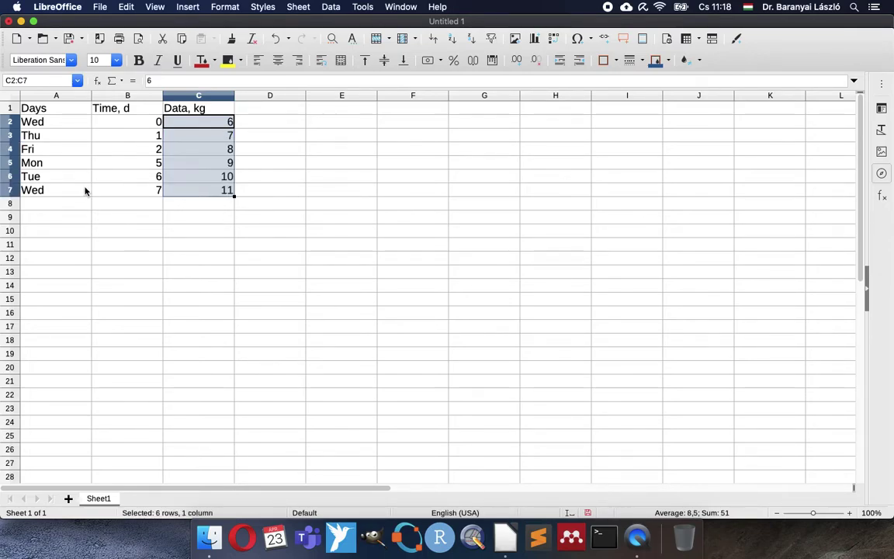
- Centre the contents of the Days column in cells A1:A7 horizontally
click(74, 191)
key(shift+Up)
key(shift+Up)
key(shift+Up)
key(shift+Up)
key(shift+Up)
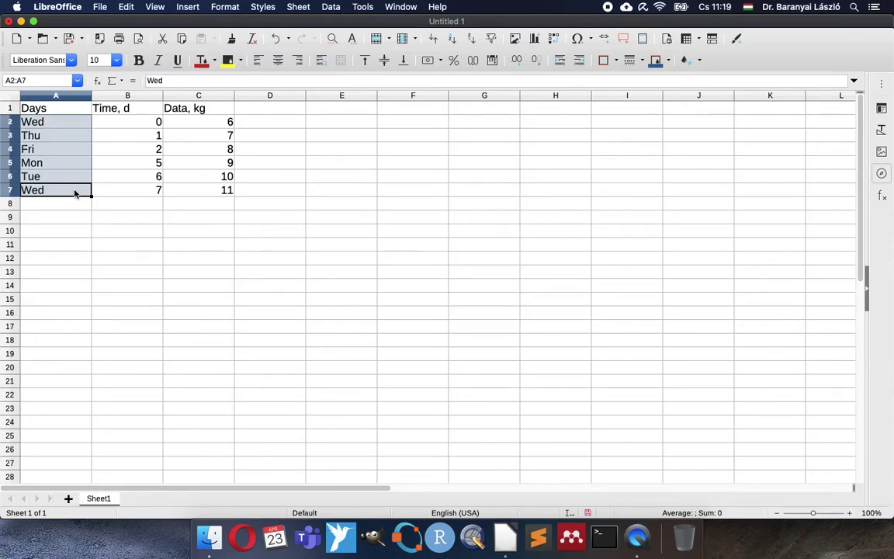
key(super+e)
- Apply a yellow background to the header cells A1:C1
key(Up)
key(Up)
key(Up)
key(Up)
key(Up)
key(Up)
key(shift+Right)
key(shift+Right)
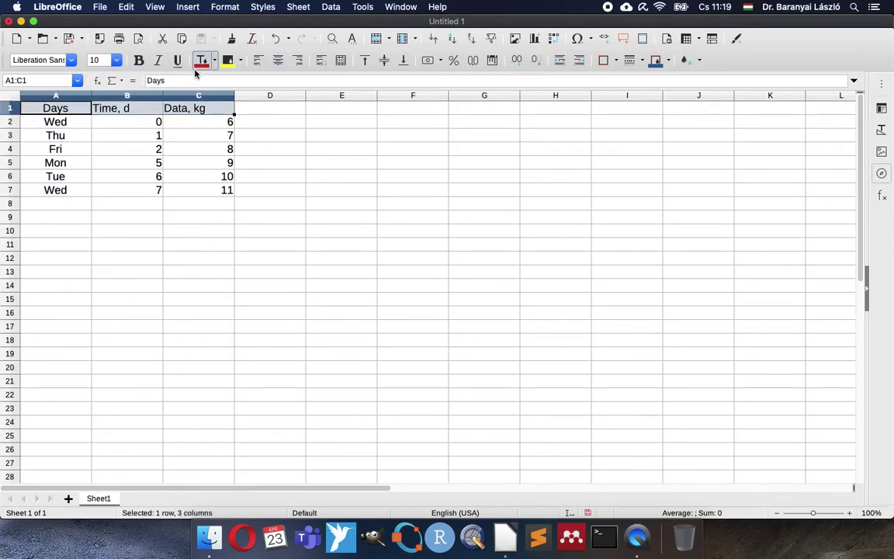
click(227, 60)
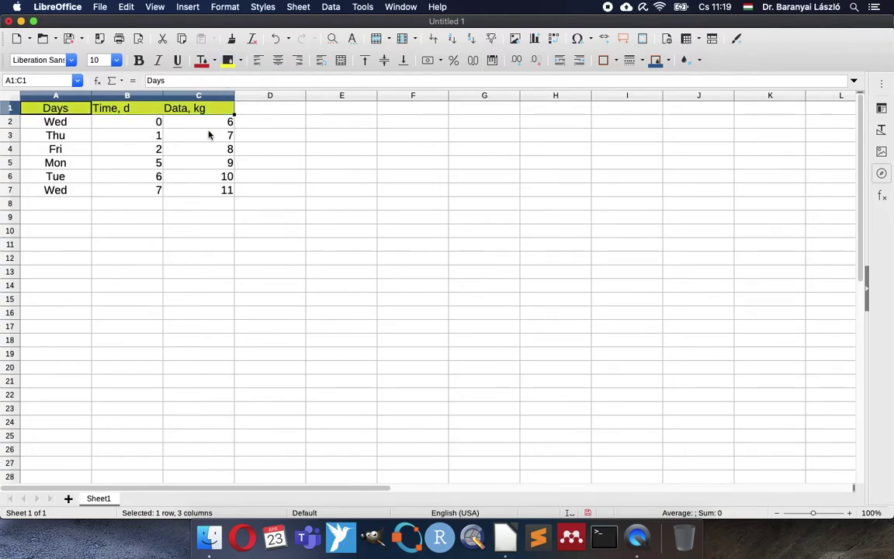
- Insert an XY (Scatter) chart of the Lines Only subtype from B1:C7 and delete its legend
click(137, 110)
shift+click(208, 192)
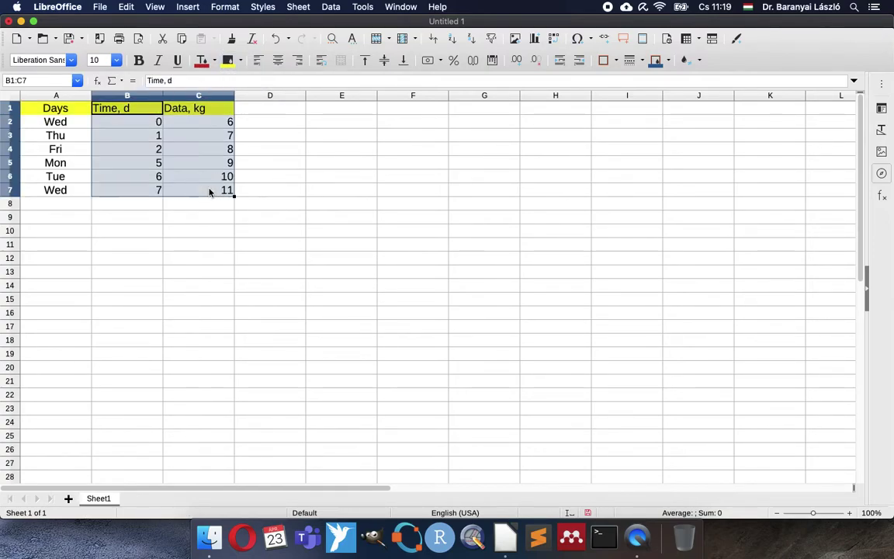
click(535, 39)
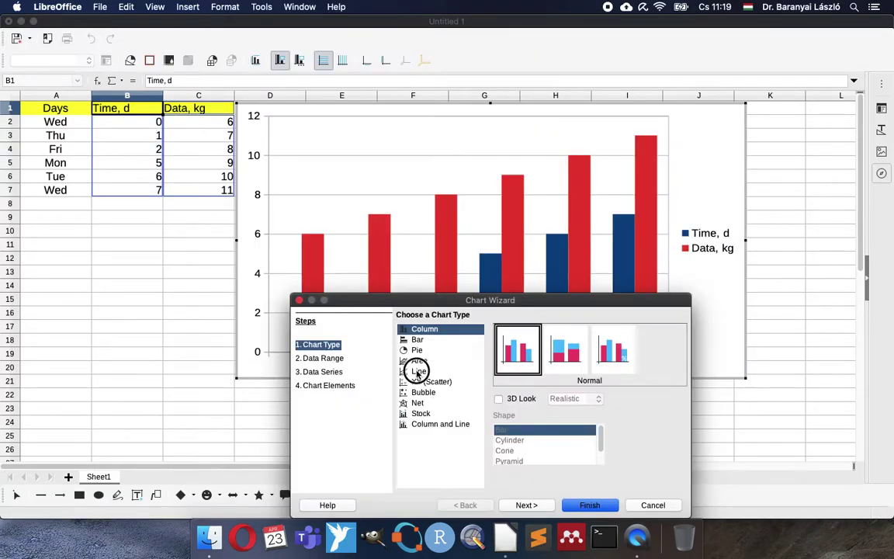
click(417, 371)
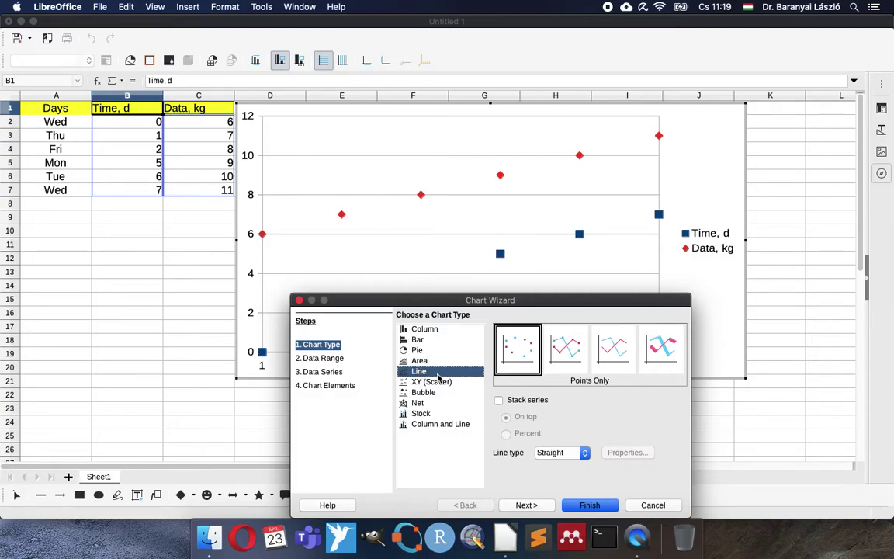
click(619, 356)
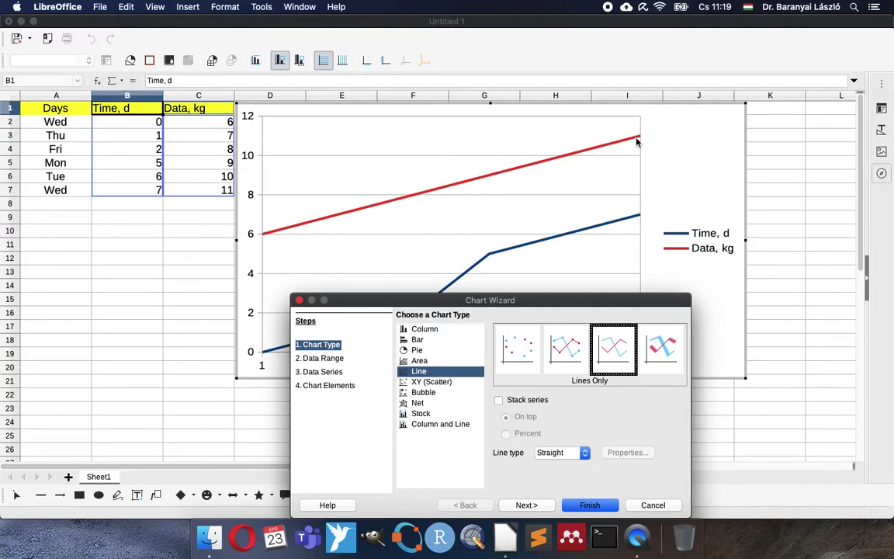
click(430, 382)
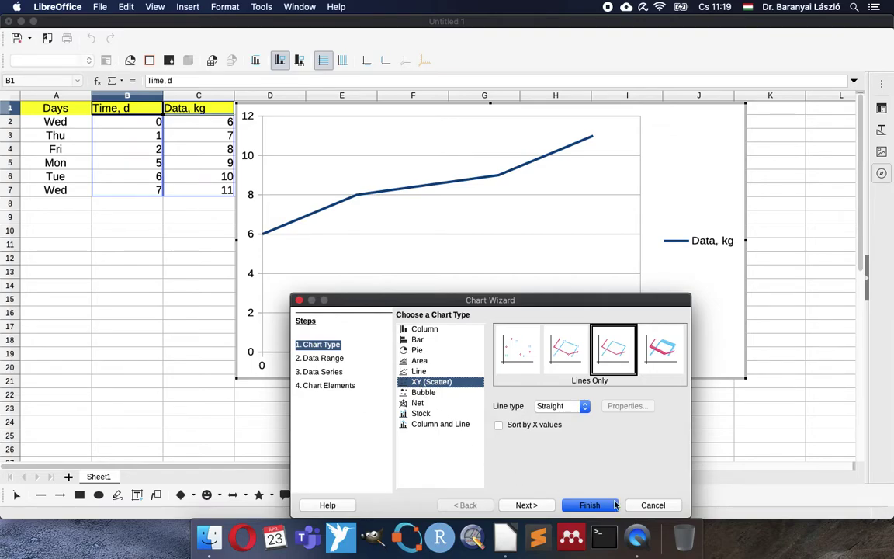
click(590, 505)
click(712, 241)
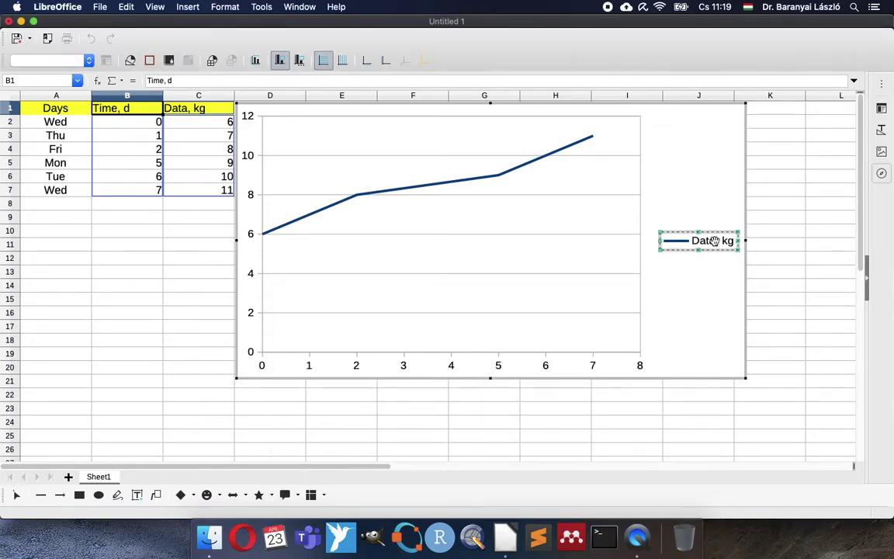
key(Delete)
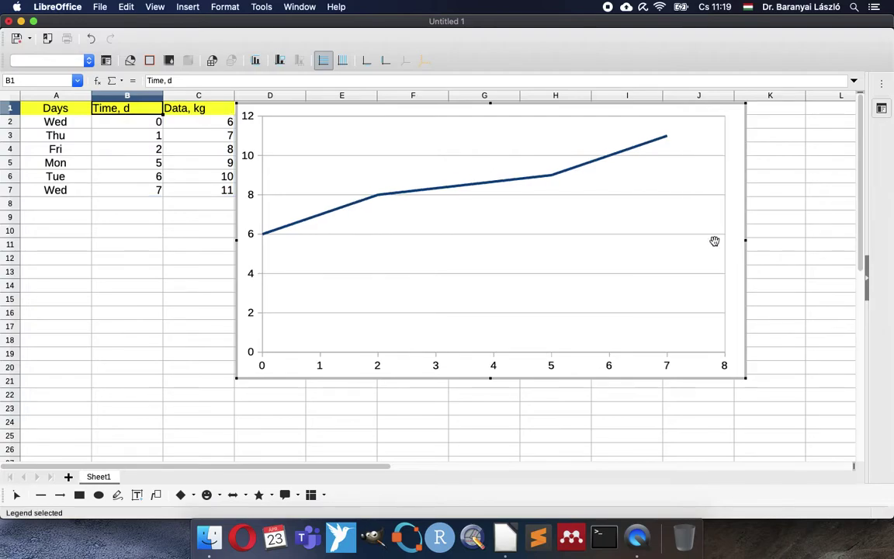
- Change the line style of the chart's Y-axis major grid to Ultrafine Dashed
click(466, 276)
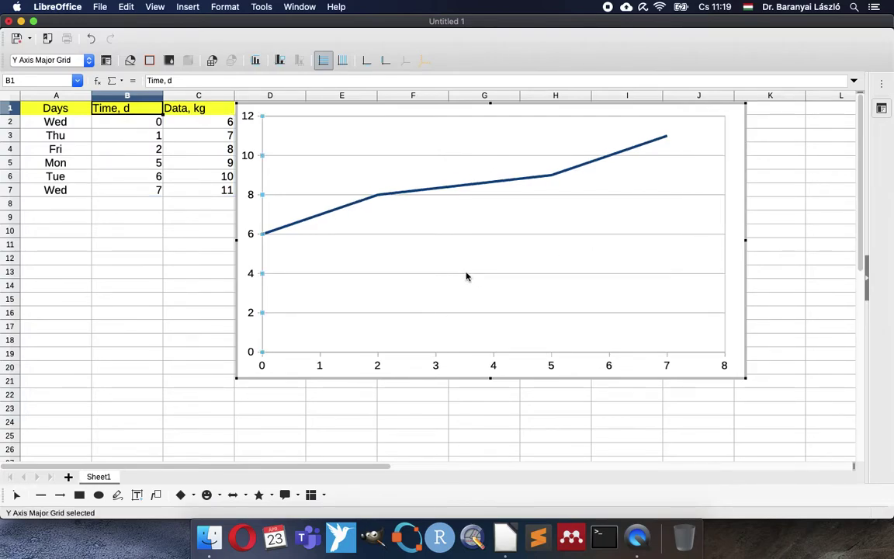
right_click(467, 276)
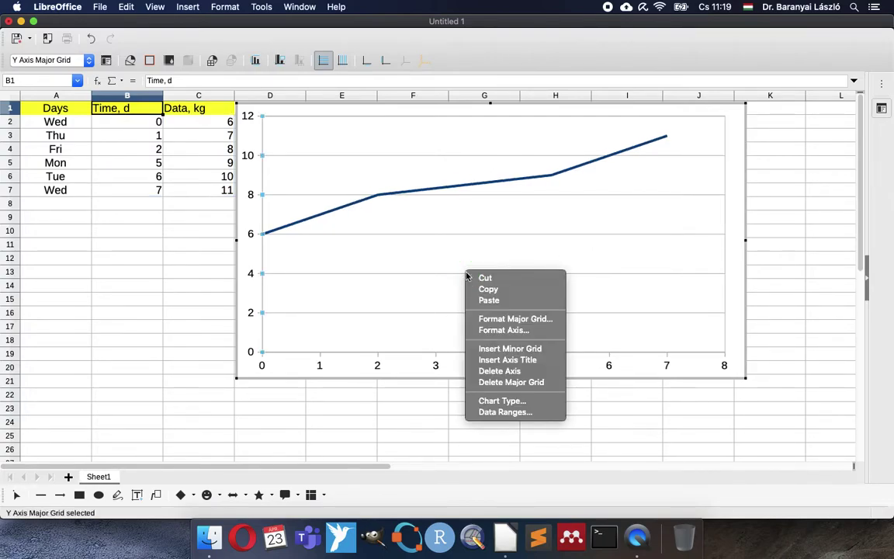
click(518, 319)
click(392, 200)
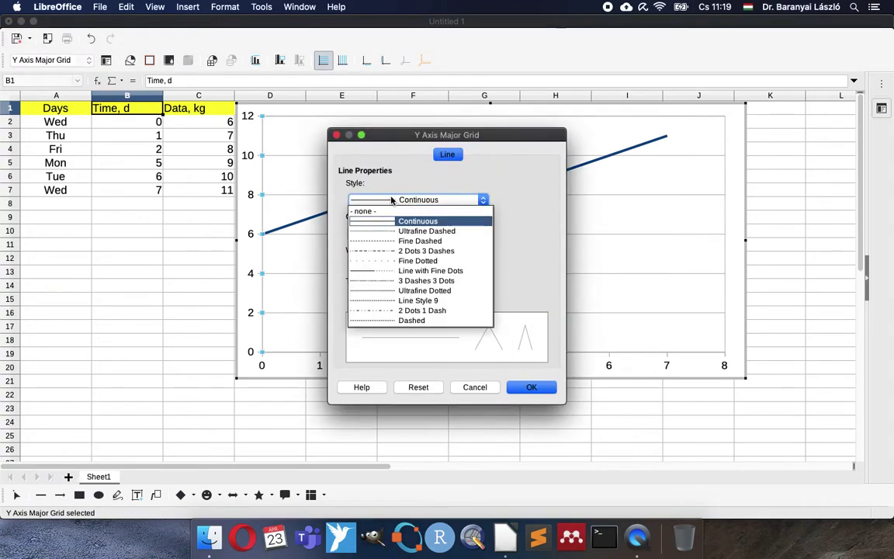
click(373, 231)
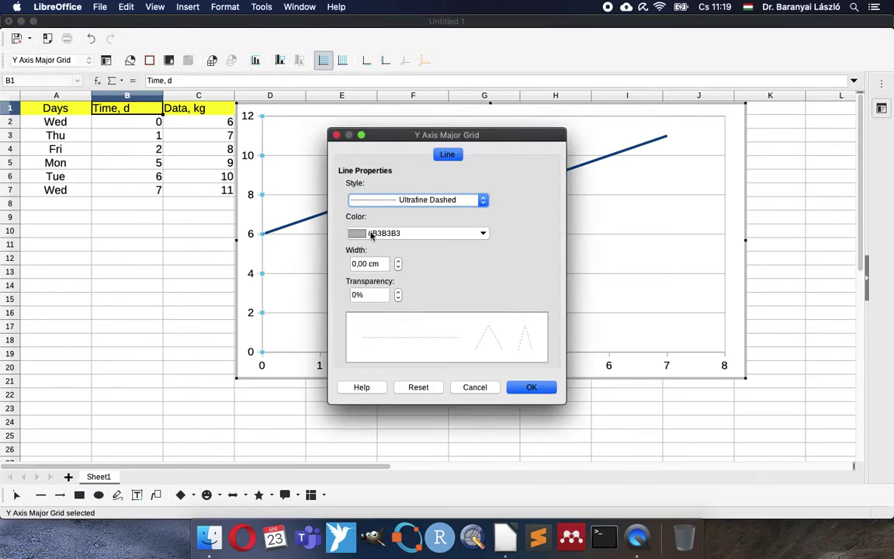
click(532, 388)
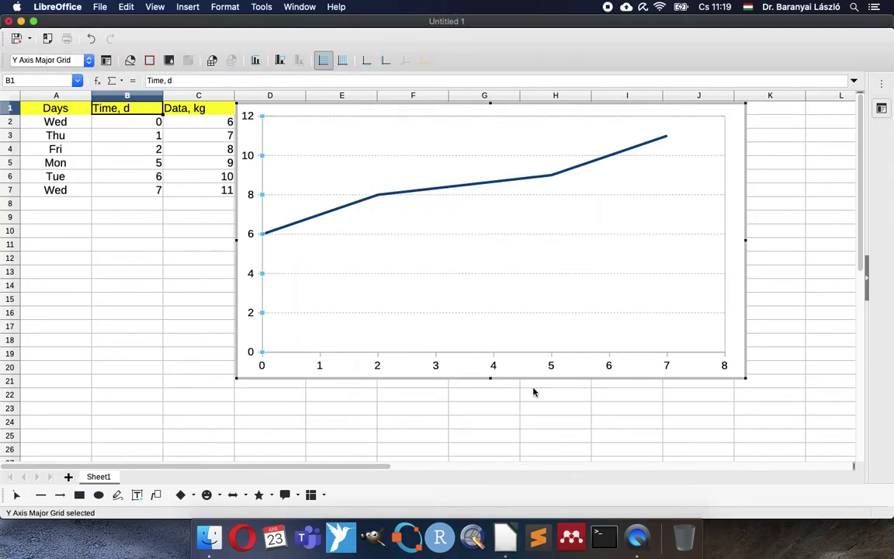
- Add major gridlines for the X axis to the chart
click(284, 180)
click(186, 8)
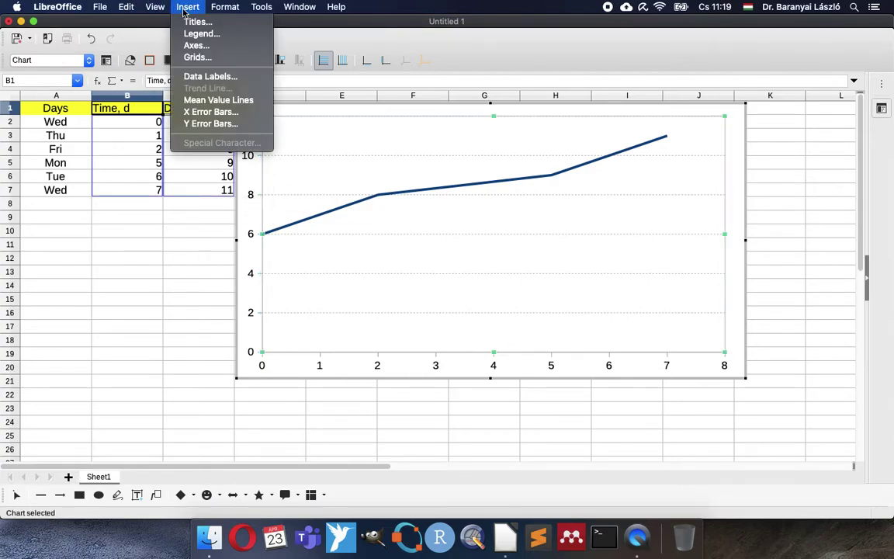
click(197, 57)
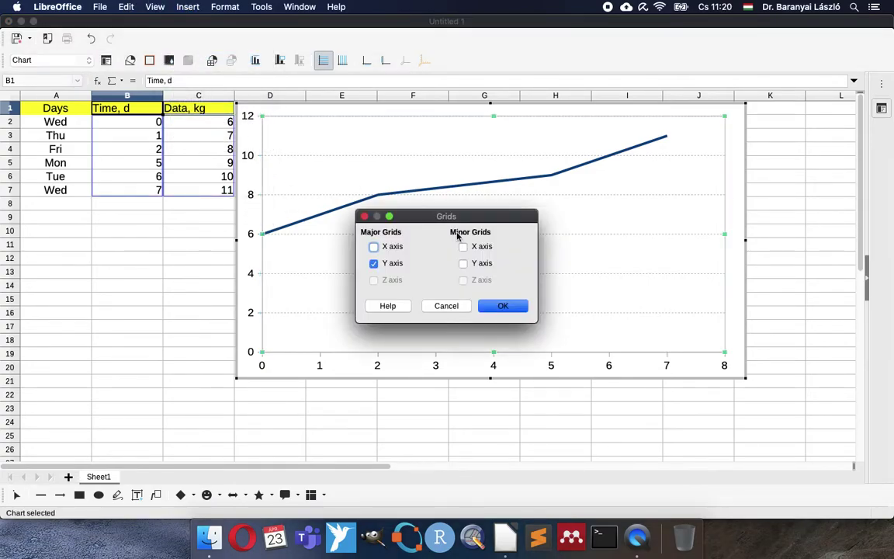
click(390, 247)
click(503, 307)
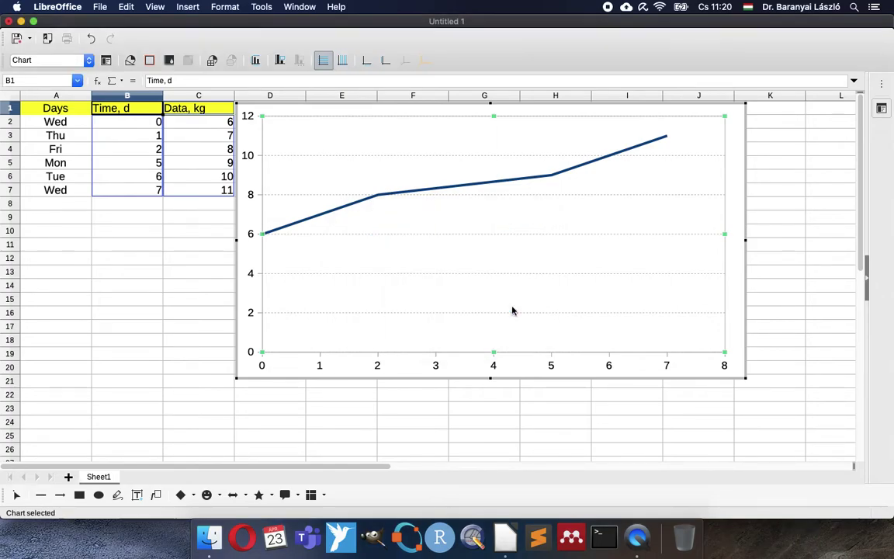
- Change the line style of the chart's X-axis major grid to Ultrafine Dashed
double_click(379, 254)
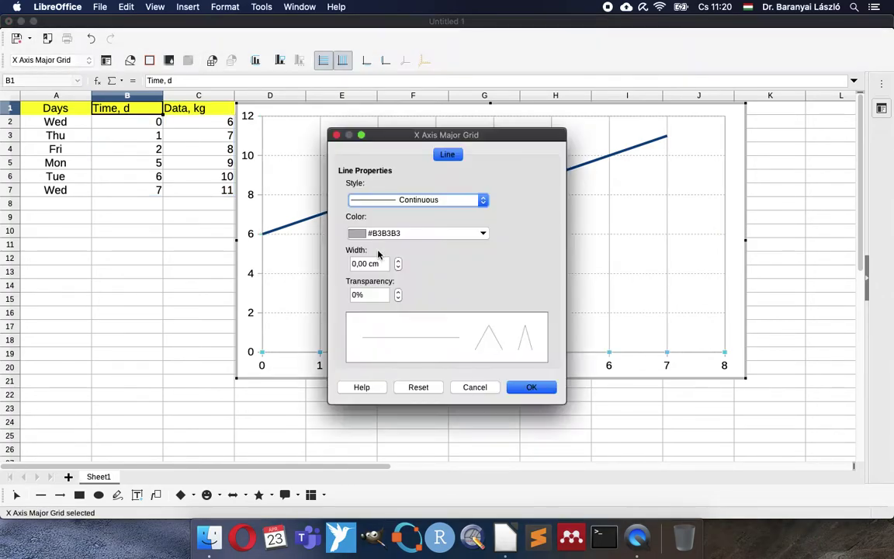
click(372, 200)
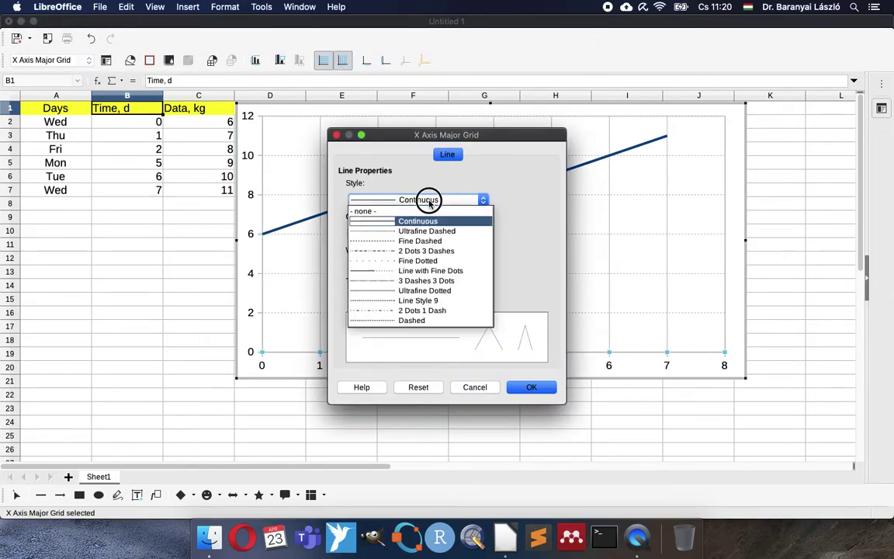
click(403, 232)
click(532, 386)
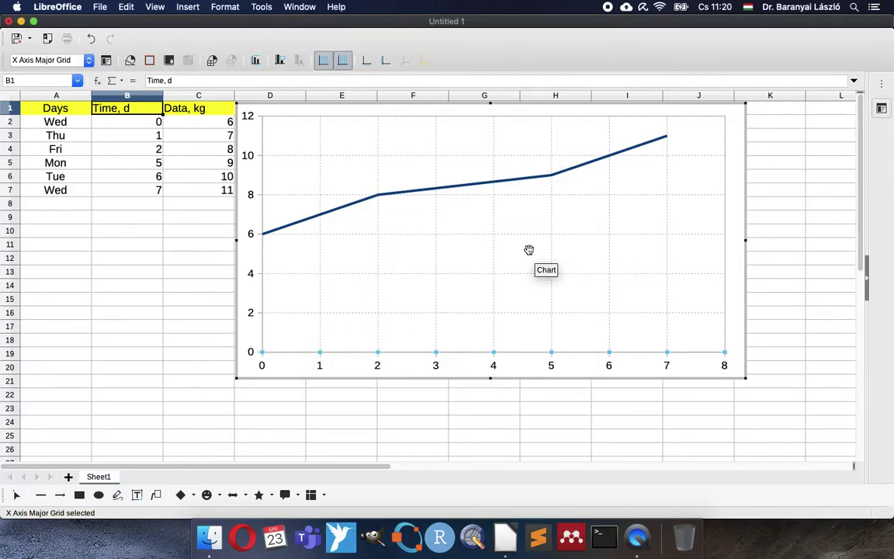
- Title the chart's X axis "Time, d" and its Y axis "Data, kg"
click(364, 211)
click(187, 7)
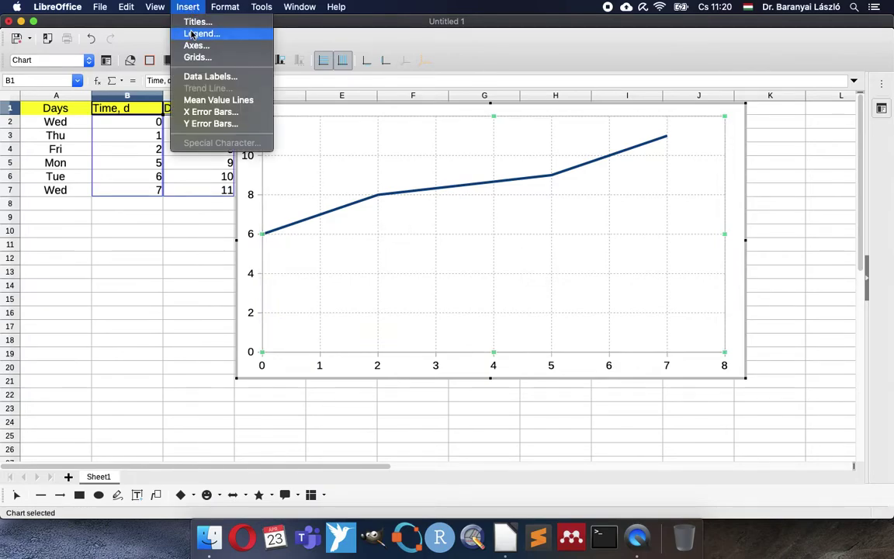
click(194, 22)
click(423, 235)
text(Time, d)
click(409, 259)
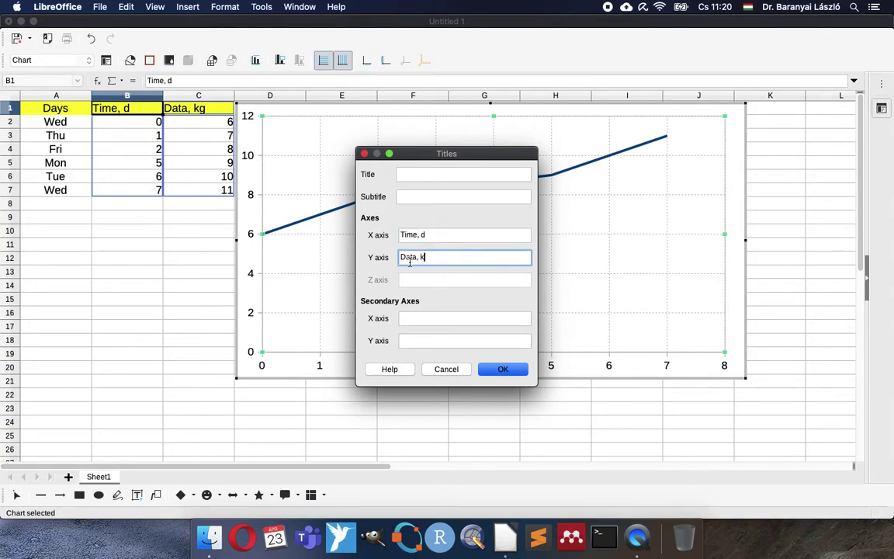
click(504, 369)
click(450, 405)
- Move the chart away from the data table and narrow it from its table-facing edge to about 14.5 cm wide
click(252, 293)
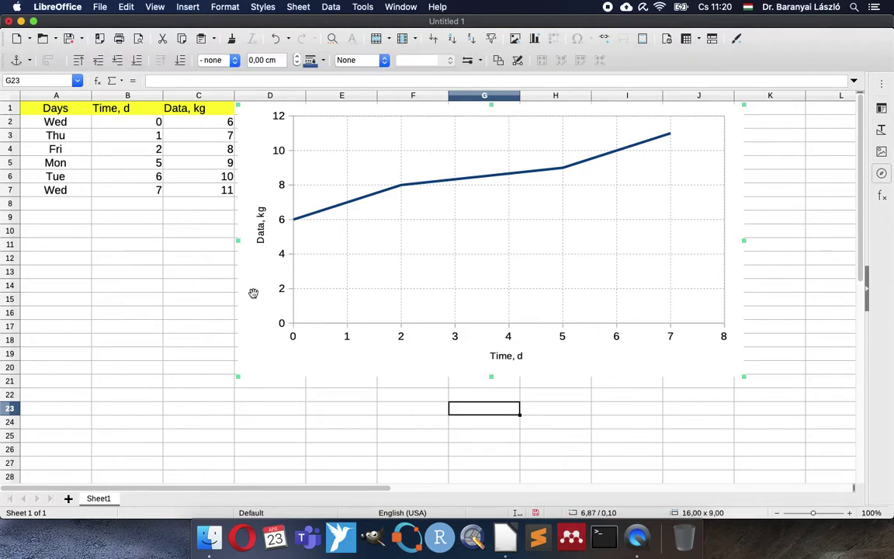
drag(331, 138, 427, 144)
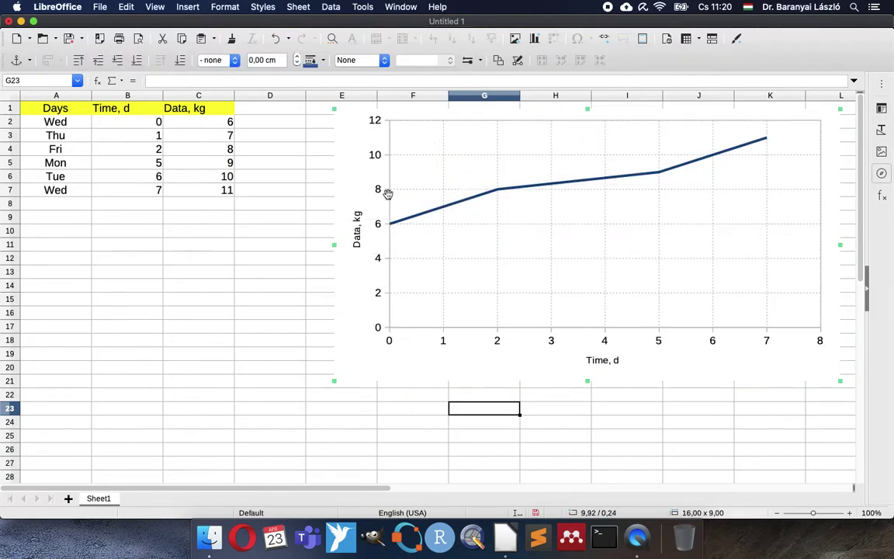
drag(333, 244, 385, 249)
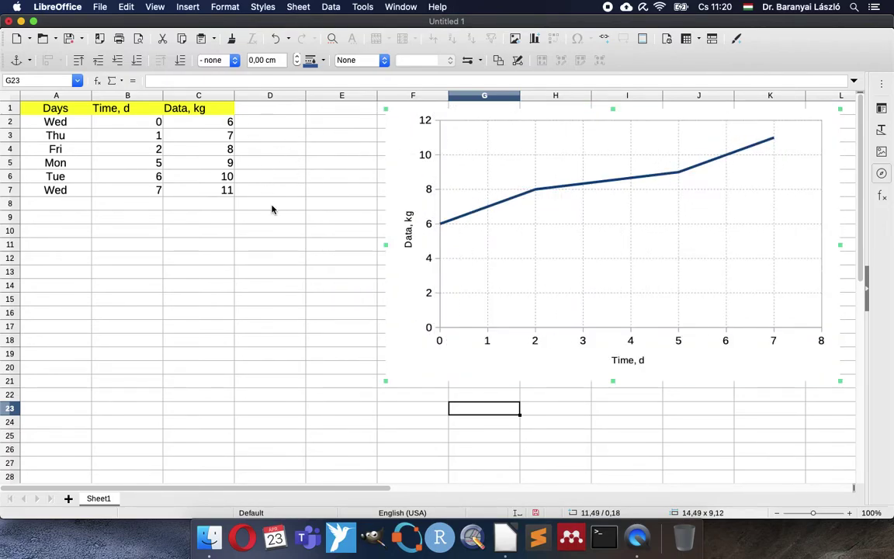
- Format the chart's data series with line style none and diamond markers at the data points
double_click(515, 245)
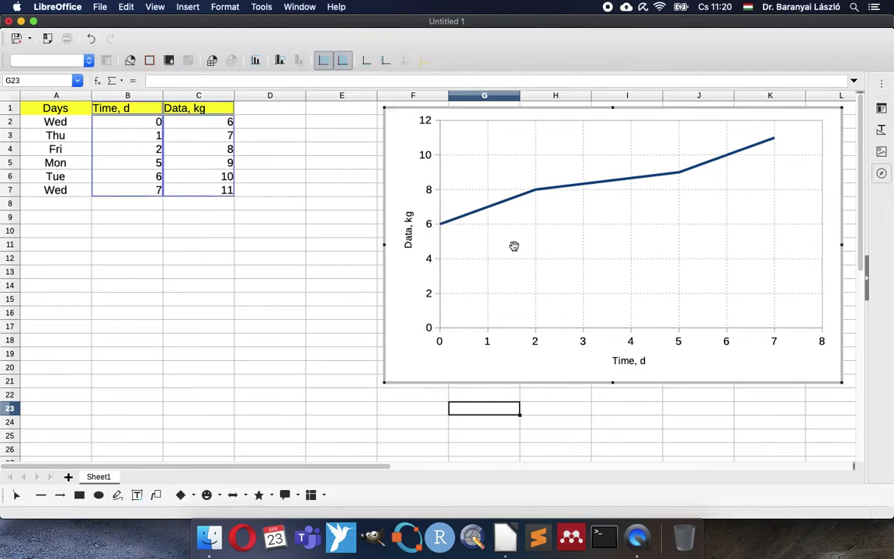
click(505, 205)
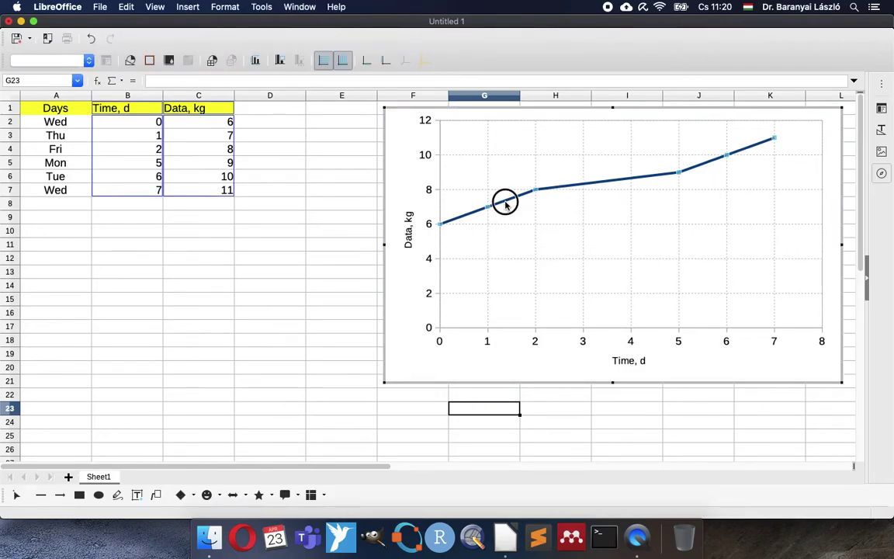
double_click(505, 205)
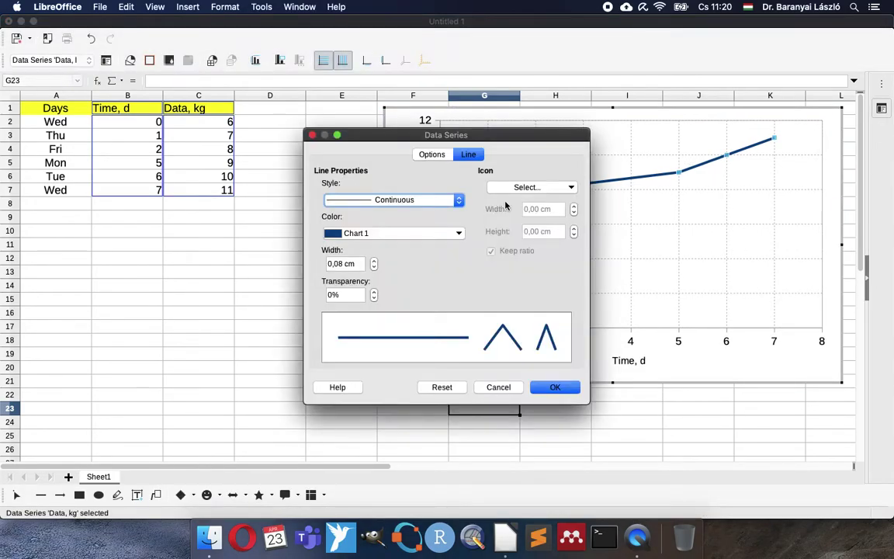
click(459, 200)
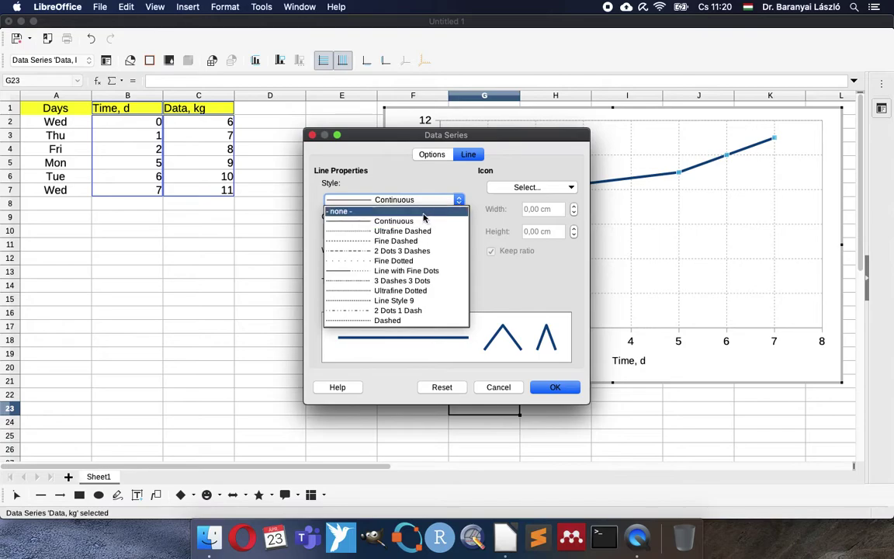
click(456, 207)
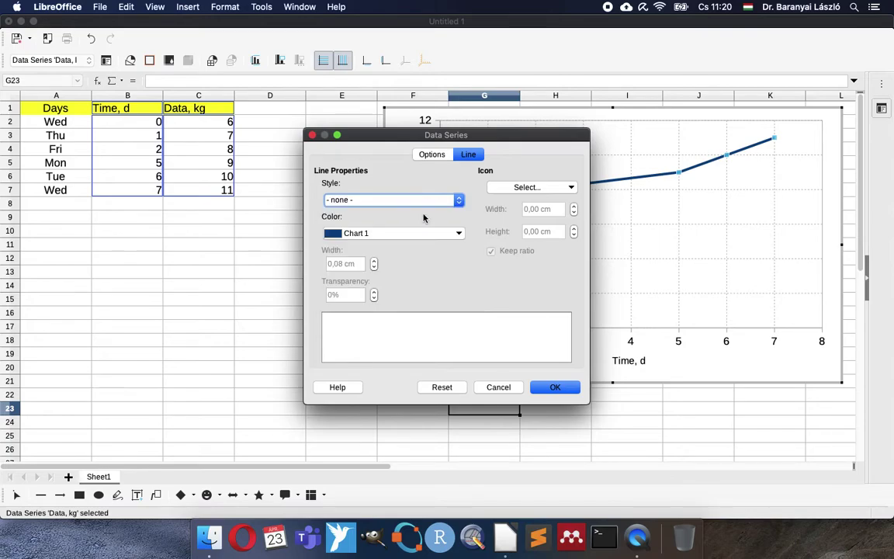
click(532, 188)
click(513, 213)
click(555, 387)
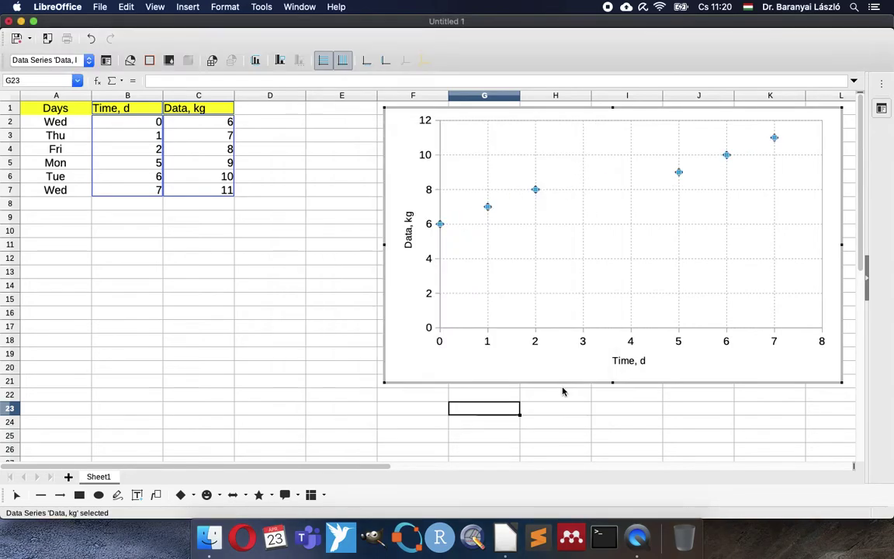
click(574, 209)
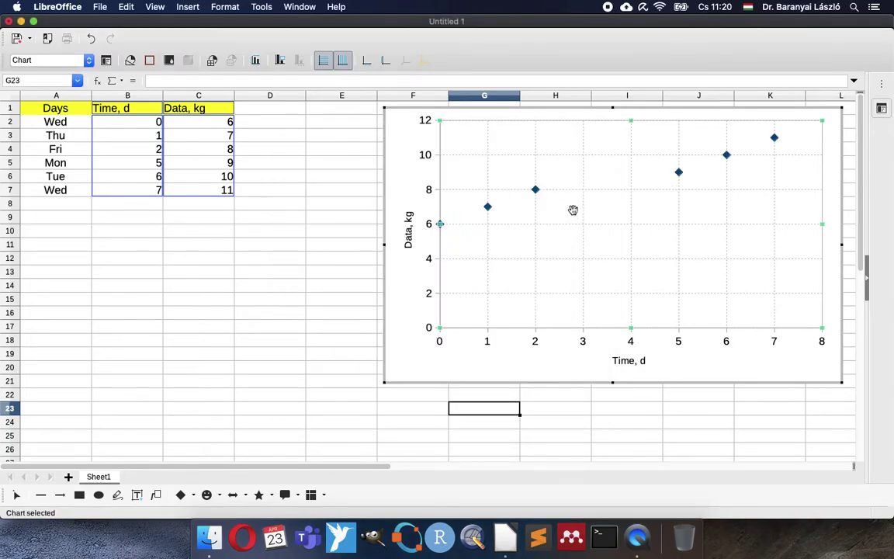
- Insert a linear trend line for the data series, showing its equation and coefficient of determination (R²)
click(536, 190)
right_click(536, 191)
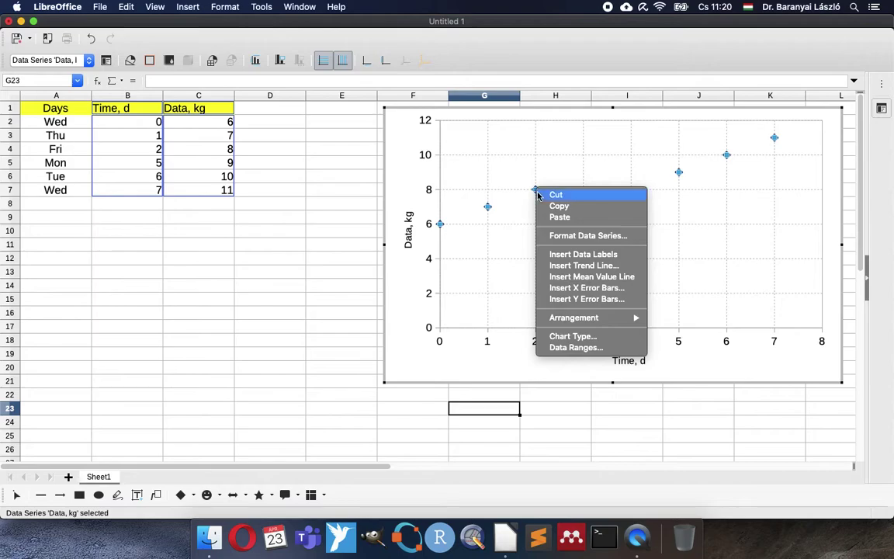
click(578, 267)
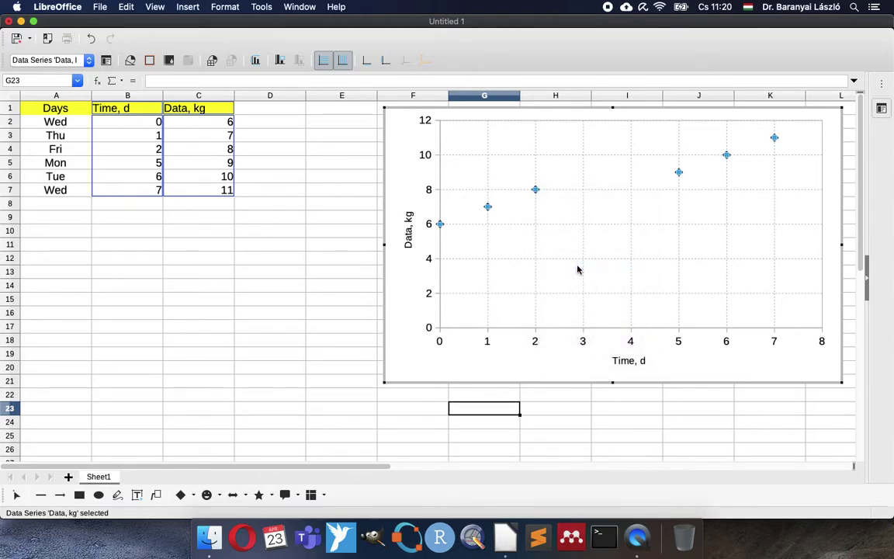
click(433, 106)
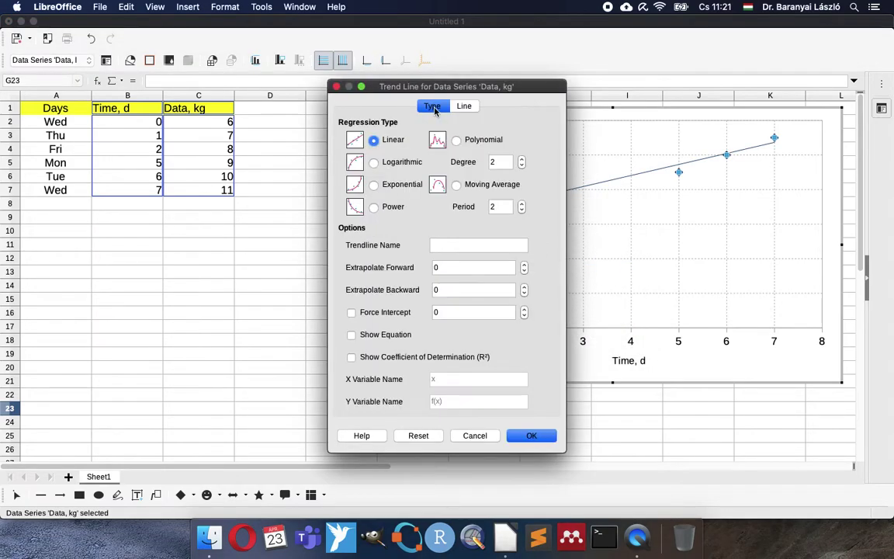
click(352, 335)
click(352, 358)
click(534, 438)
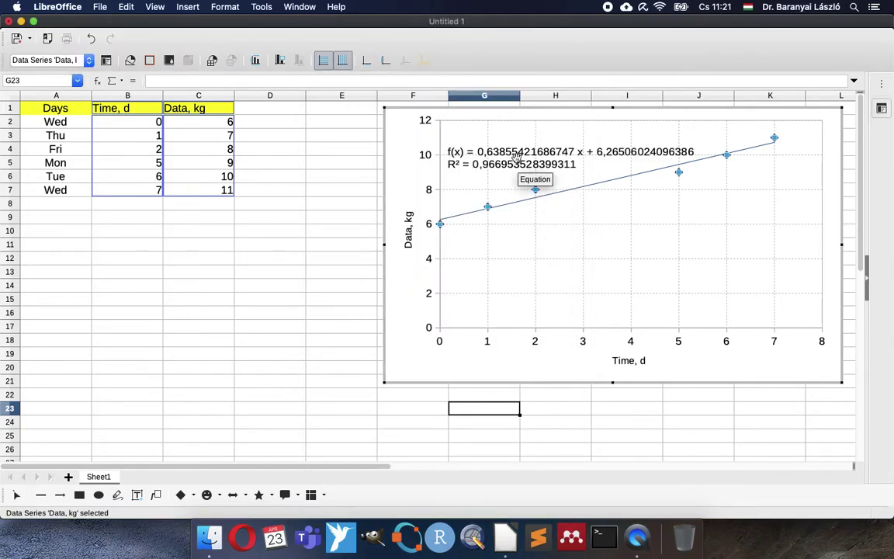
- Move the trend line equation up near the upper edge of the plot area, clear of the data points
click(511, 149)
drag(509, 144, 514, 124)
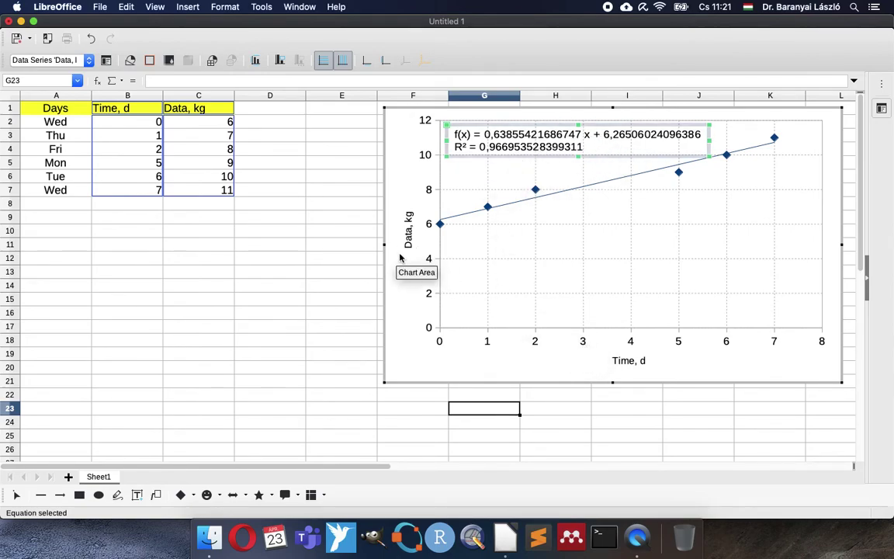
click(265, 253)
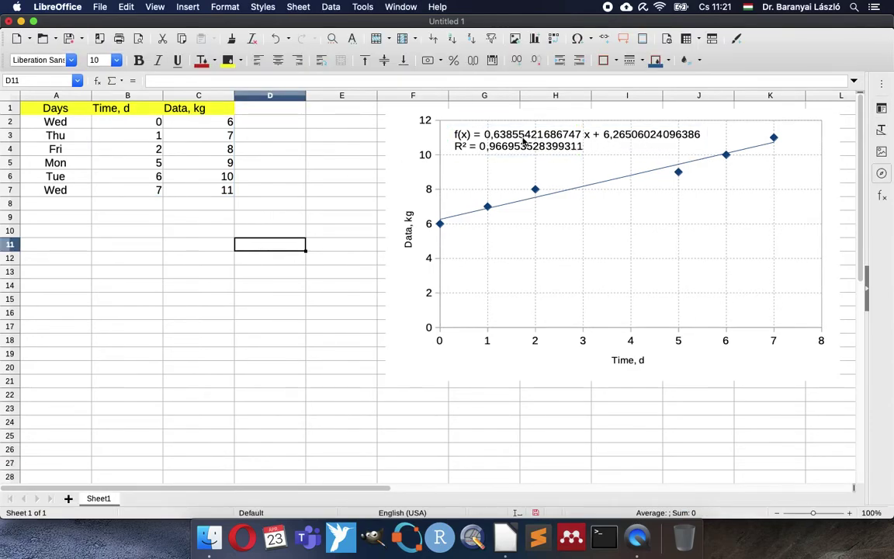
- Enter the column headers "Estimated" in D1 and "Error" in E1
click(280, 113)
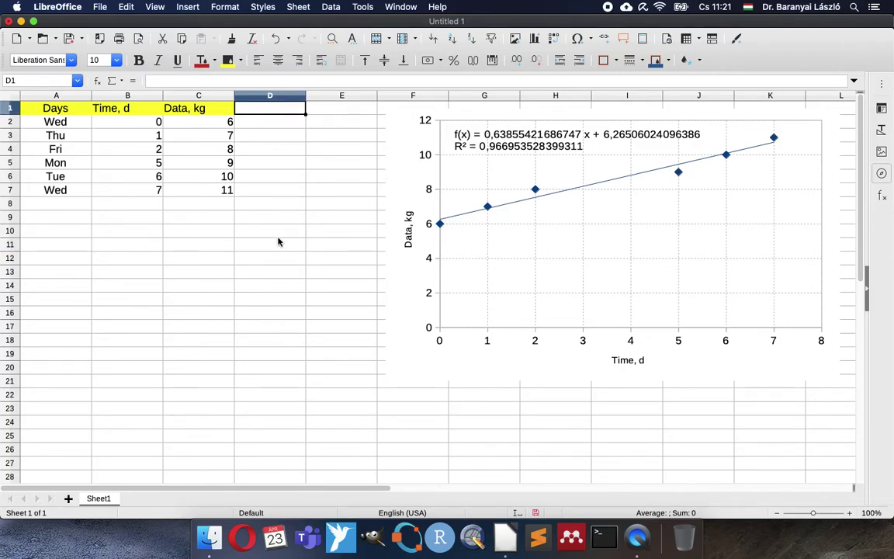
text(Estim)
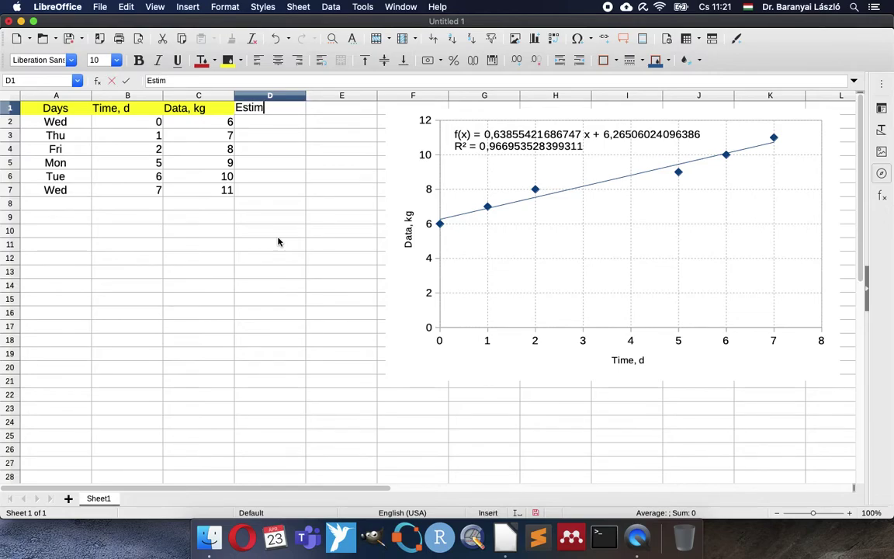
text(ated)
key(Tab)
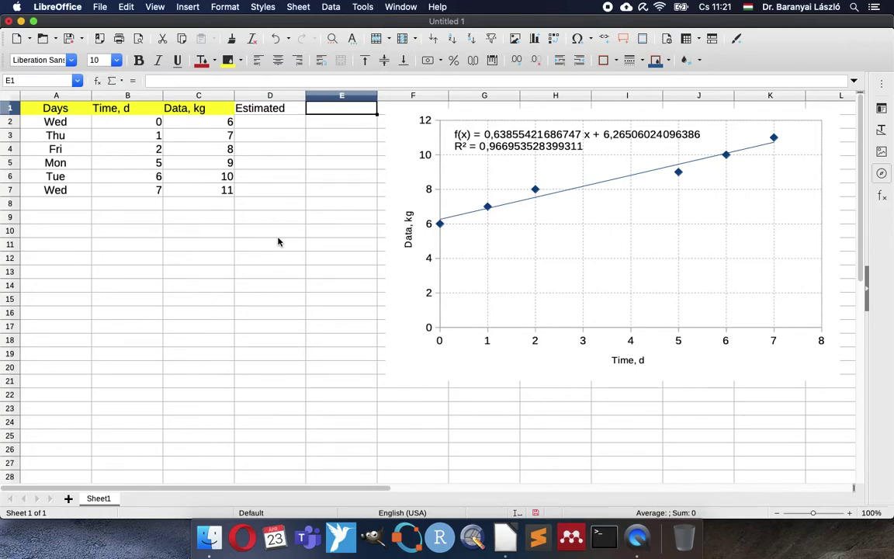
text(Error)
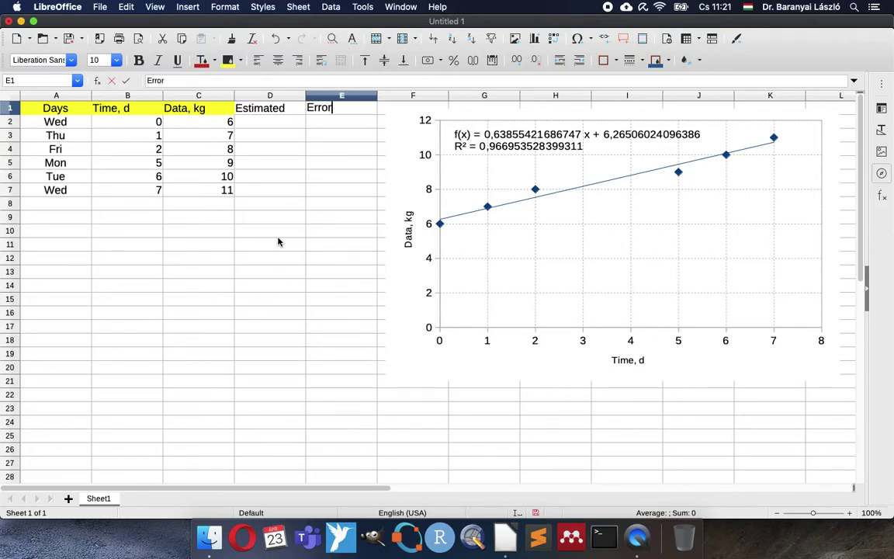
key(Return)
- Enter the heading "Coefficients" in cell A10 below the data table
key(Left)
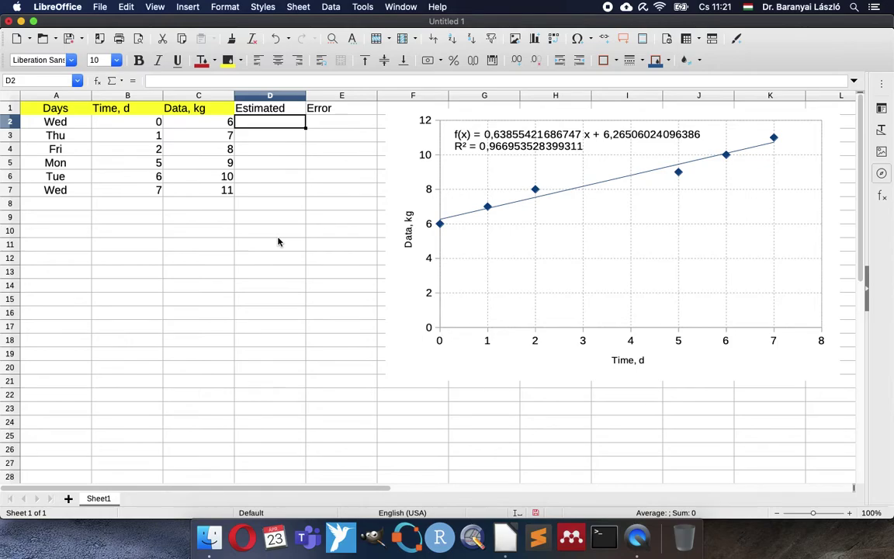
key(Down)
key(Down)
key(Down)
key(Down)
key(Down)
key(Down)
key(Down)
key(Left)
key(Left)
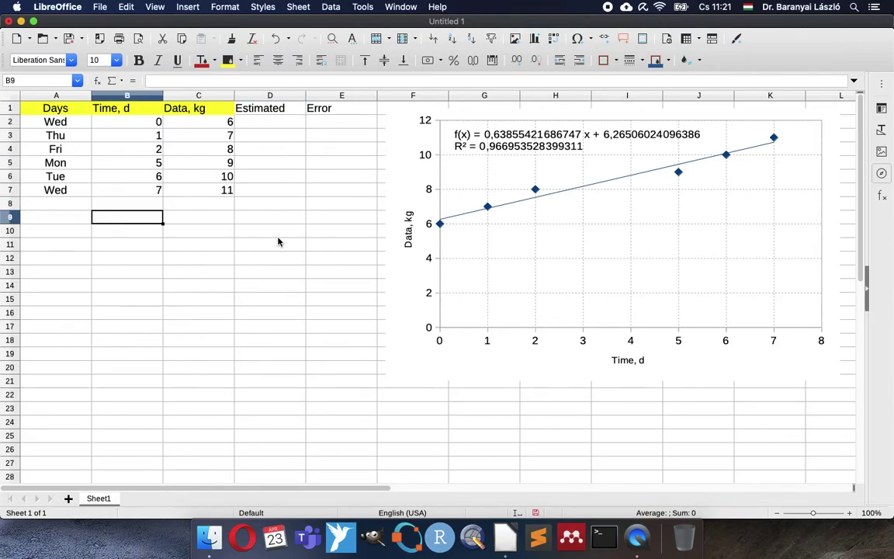
key(Left)
key(Down)
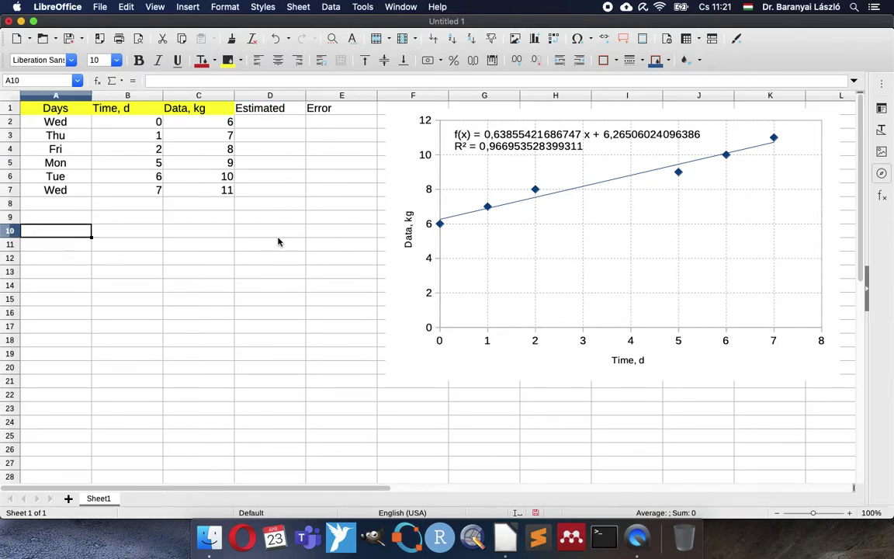
text(Coefficient)
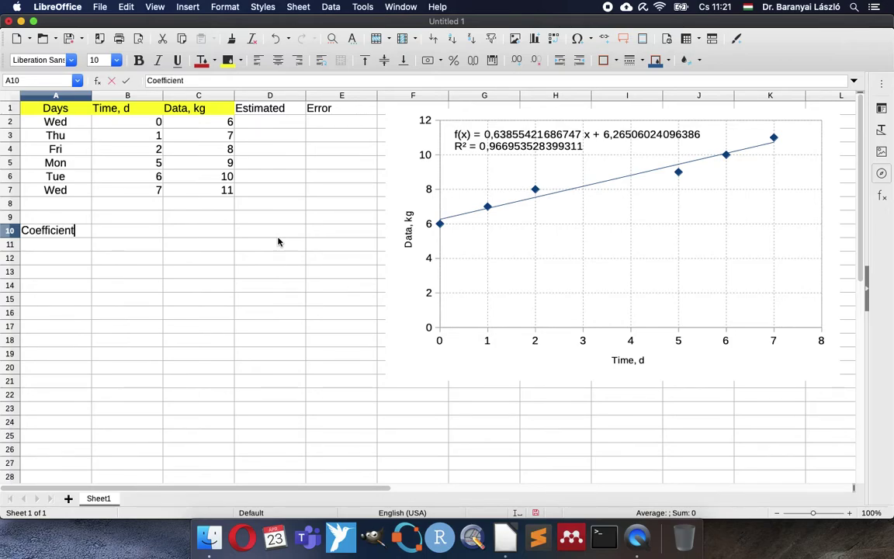
text(s)
key(Return)
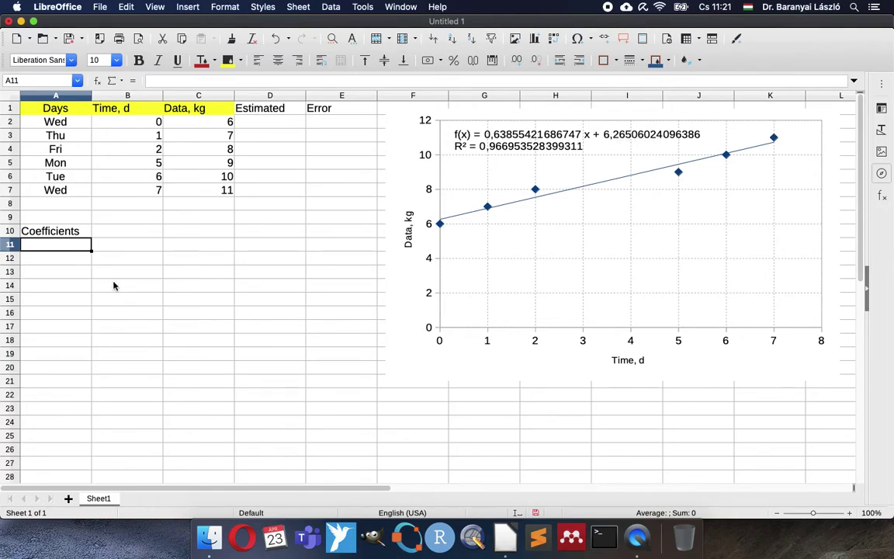
- Label A11 "Slope" and B11 "Intercept", and enter the value 1 below each in A12 and B12
text(Slope)
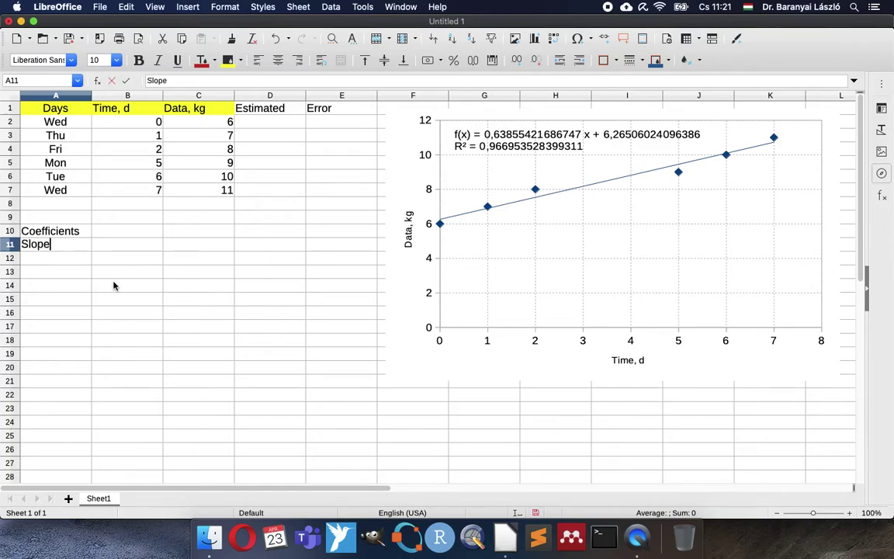
key(Tab)
text(Intercept)
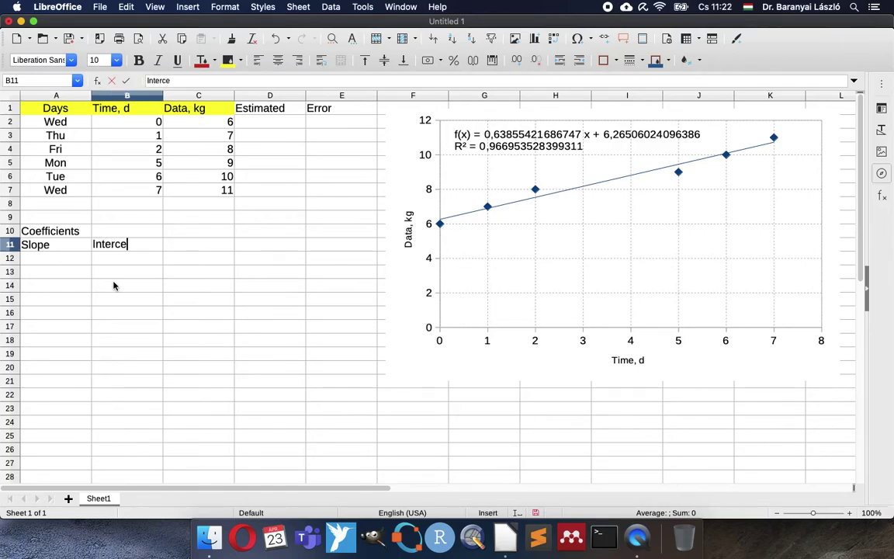
key(Return)
text(1)
key(Tab)
text(1)
key(Tab)
- Apply a yellow-green background to the coefficient cells A12:B12
key(Left)
key(Left)
key(shift+Right)
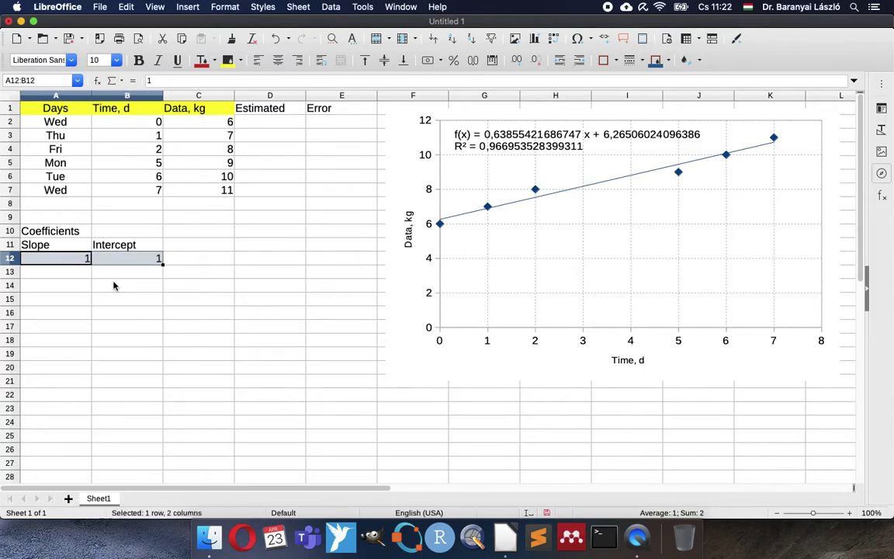
click(239, 60)
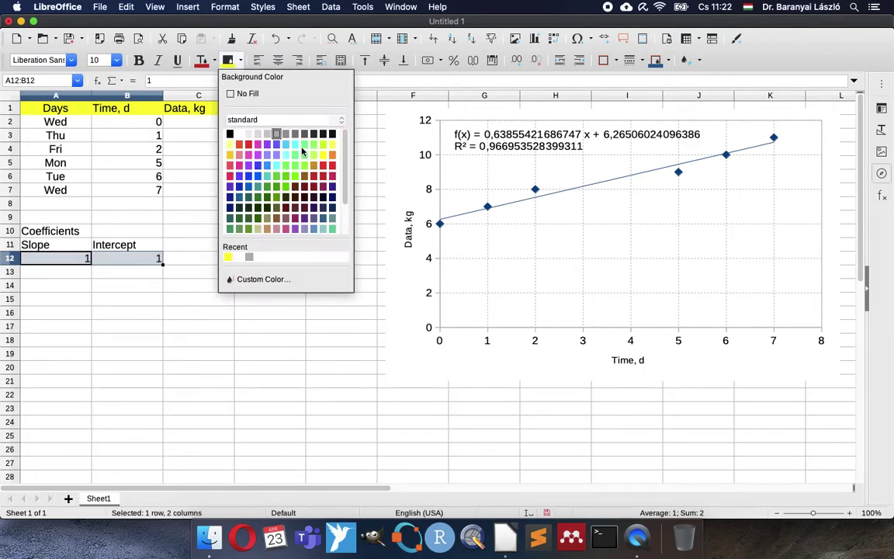
click(323, 146)
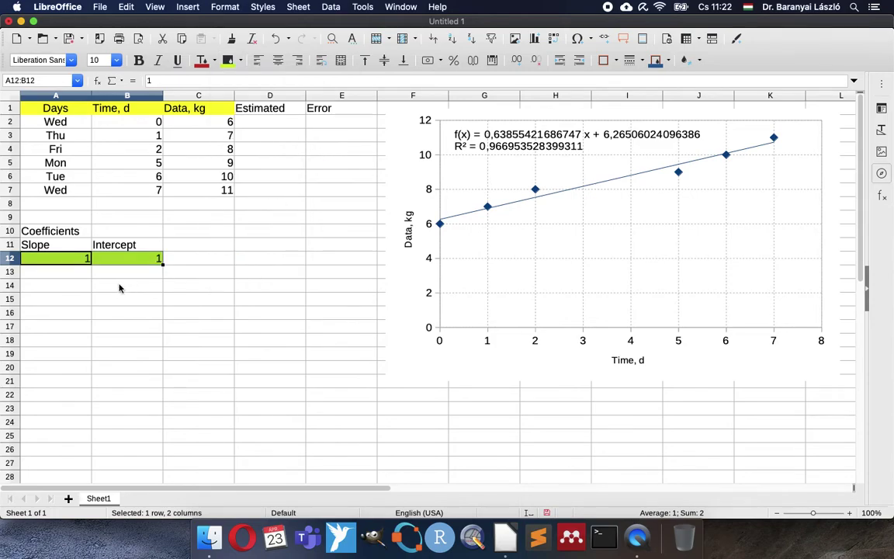
- Define the name parA for the slope cell A12 and parB for the intercept cell B12
click(76, 258)
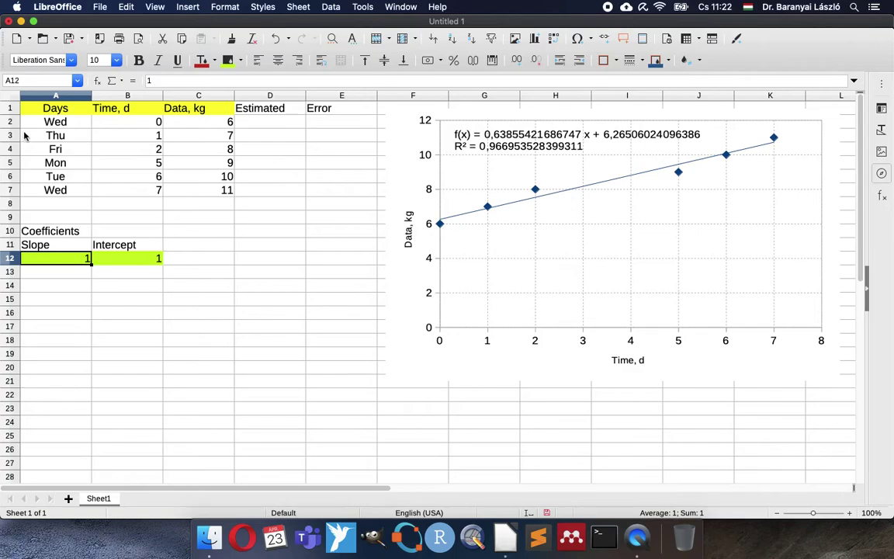
click(32, 81)
text(parA)
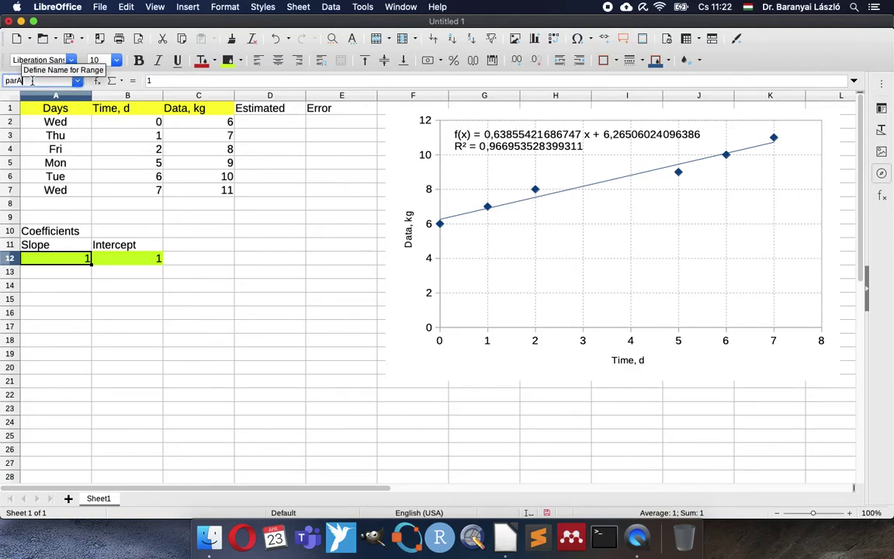
key(Return)
click(133, 259)
click(28, 81)
text(parB)
key(Return)
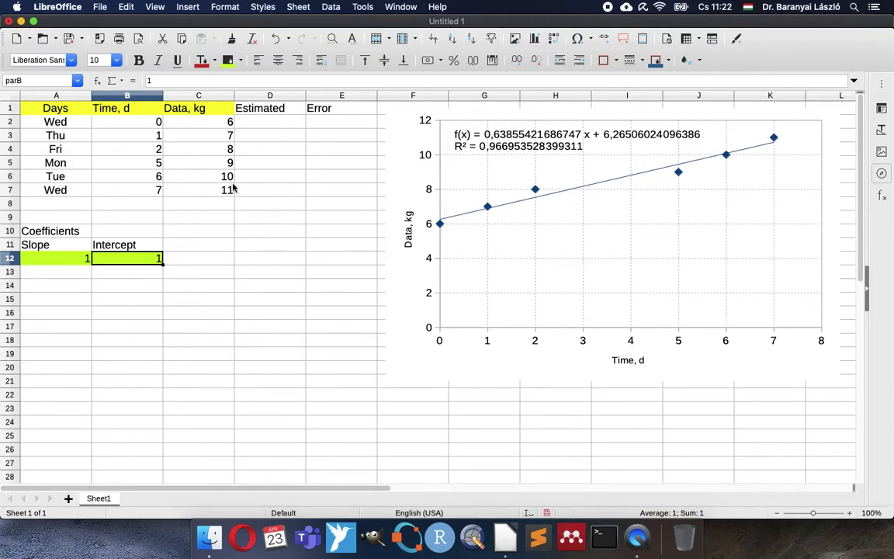
- Enter the formula =parA*B2+parB in D2 and fill it down the Estimated column to D7
click(284, 125)
text(=)
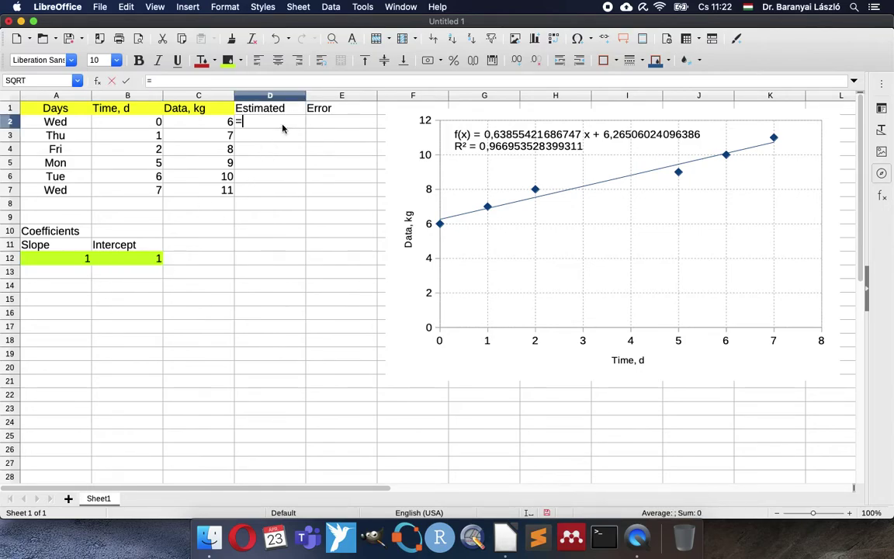
text(pa)
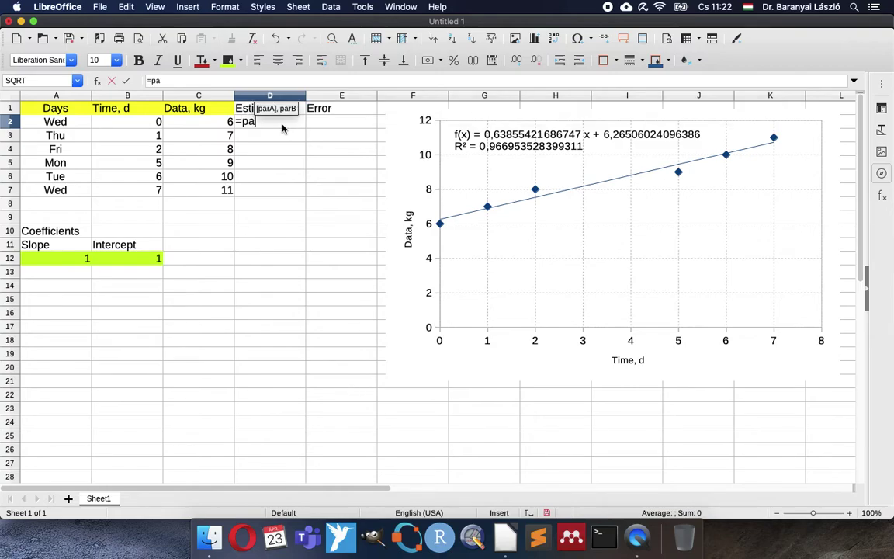
text(rA*)
click(153, 124)
text(+)
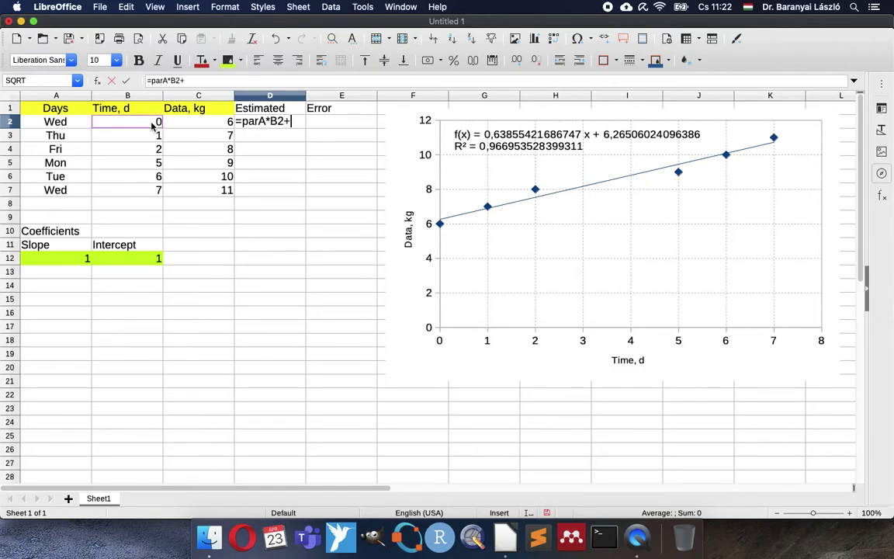
text(parB)
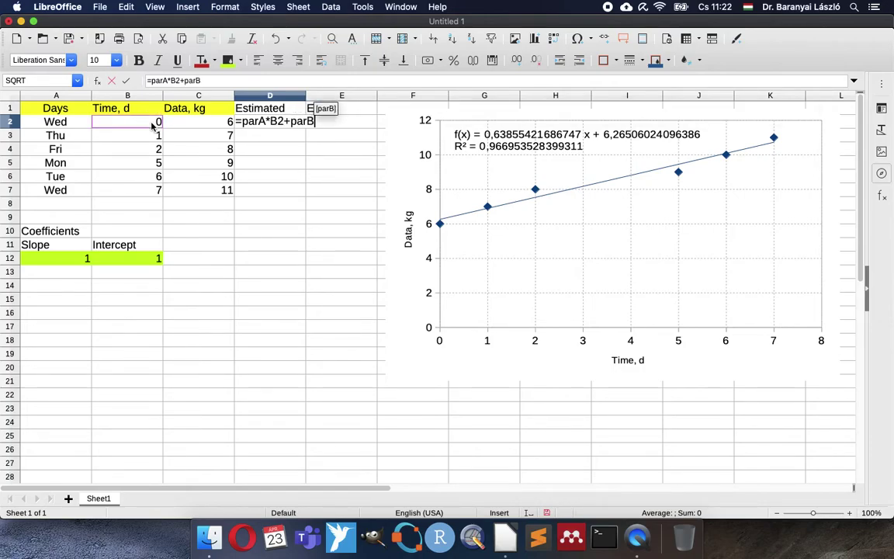
key(Return)
key(Up)
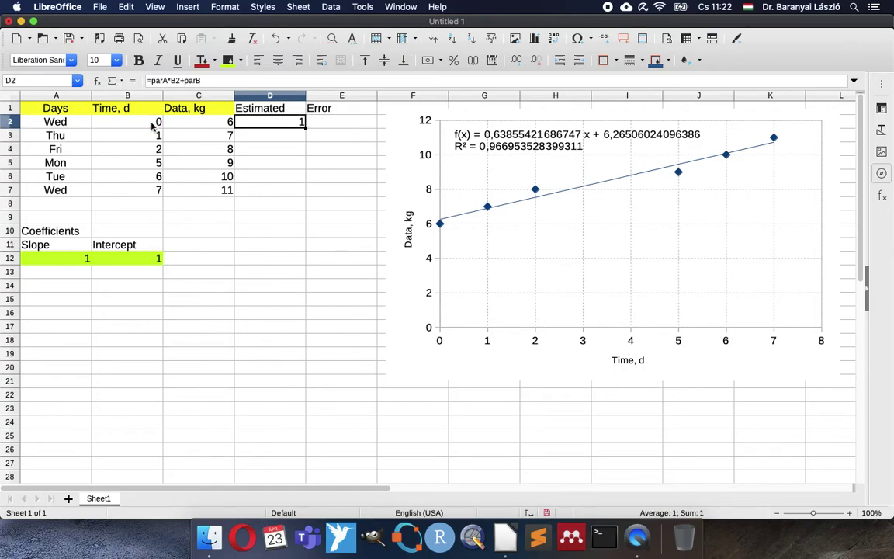
double_click(304, 128)
click(271, 126)
- Add a new data series to the scatter chart with its name taken from cell D1
double_click(599, 242)
right_click(599, 241)
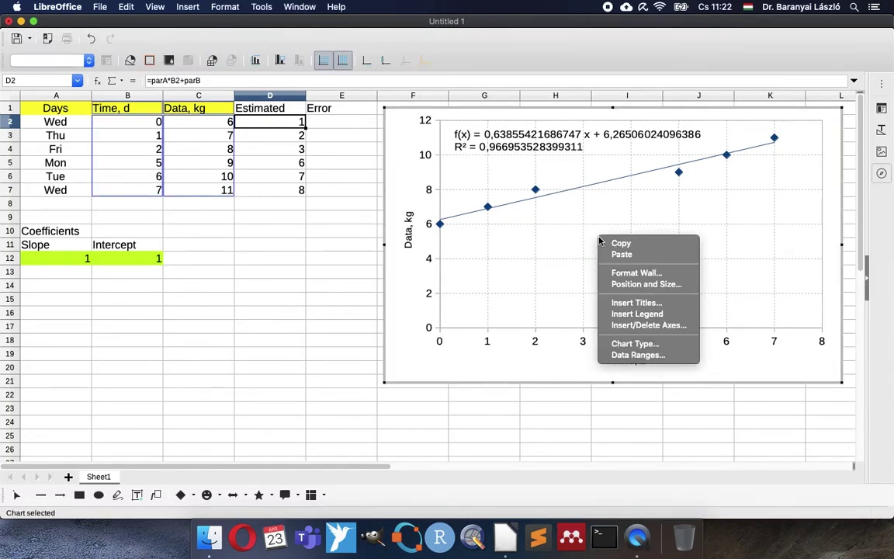
click(653, 356)
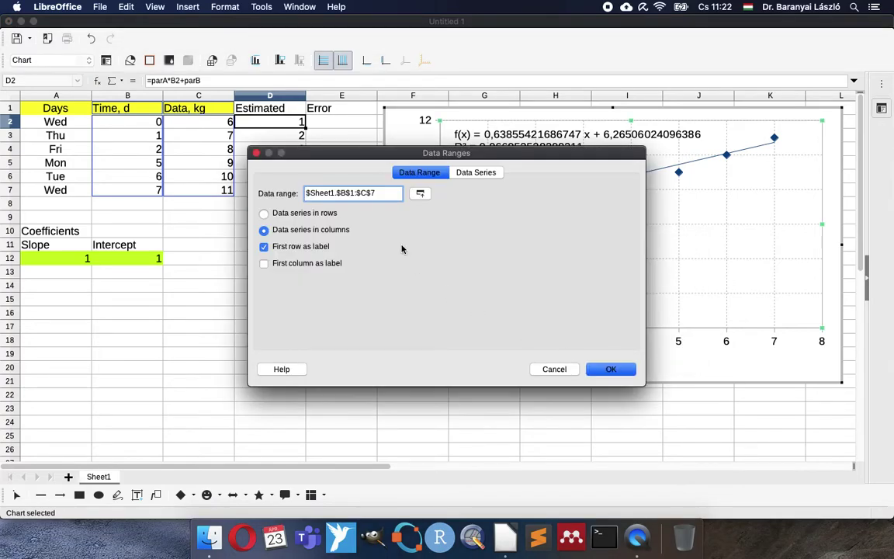
click(476, 173)
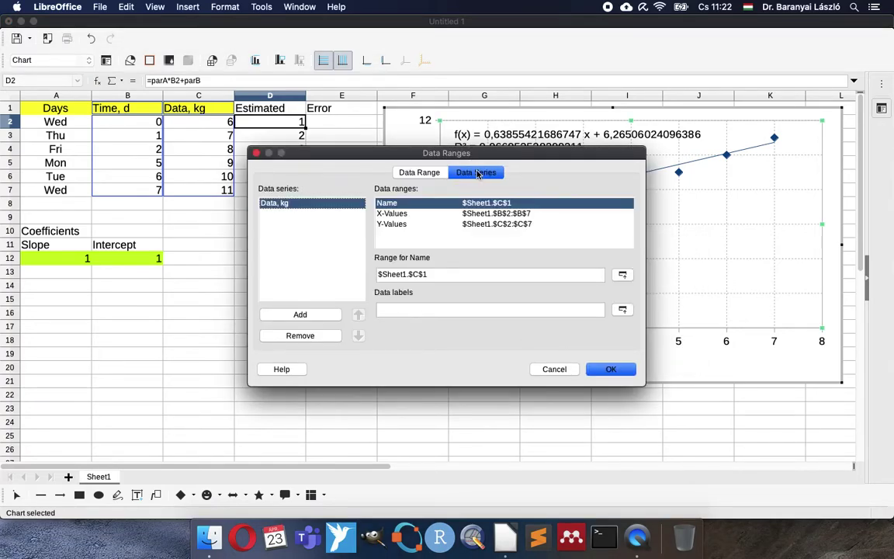
click(299, 315)
click(622, 275)
click(233, 106)
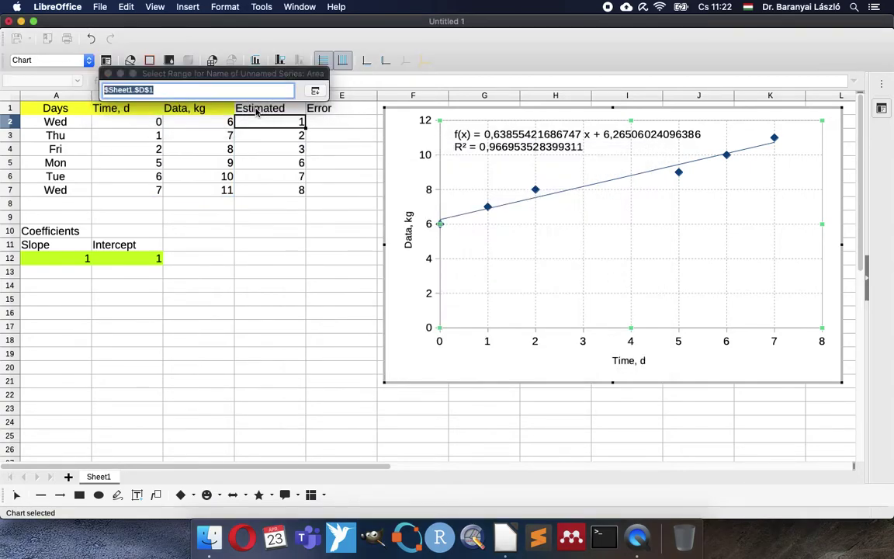
key(Return)
- Set the Estimated series' X-values to $B$2:$B$7 and Y-values to $D$2:$D$7, apply the ranges and leave chart editing
click(454, 213)
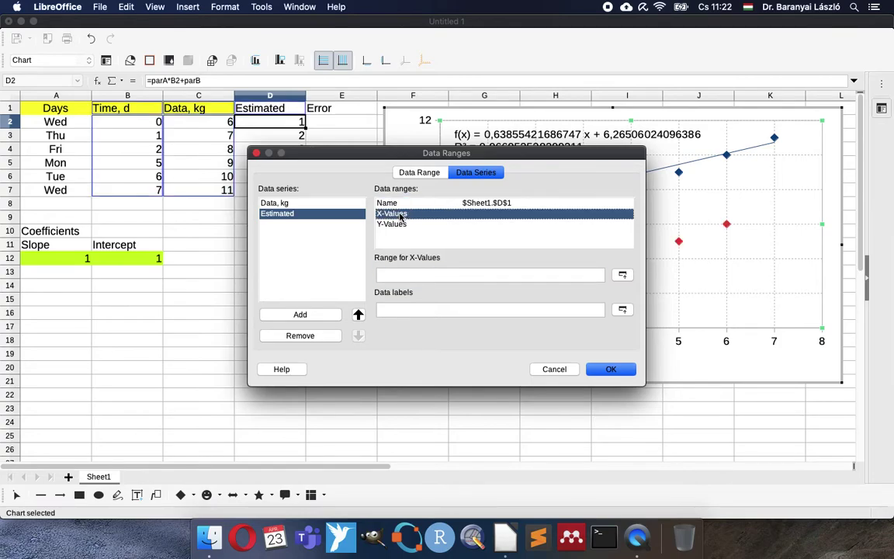
click(622, 275)
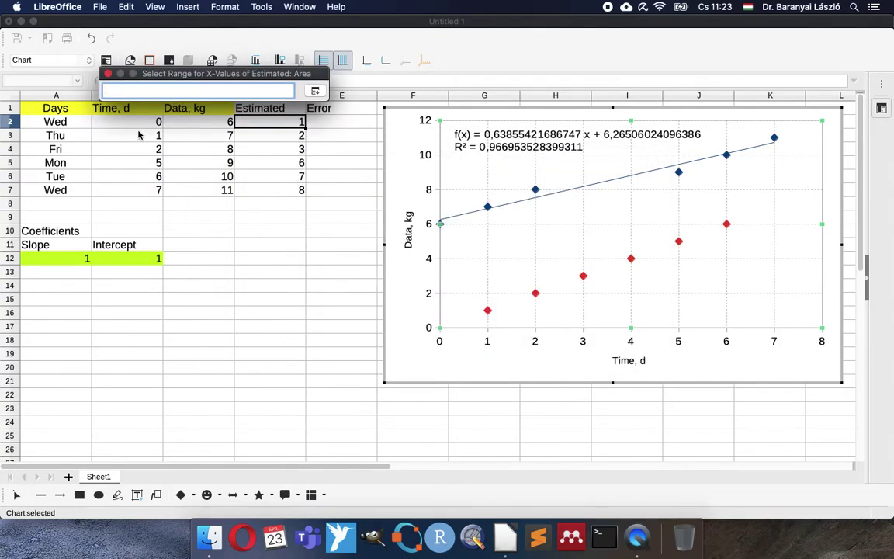
drag(124, 121, 128, 192)
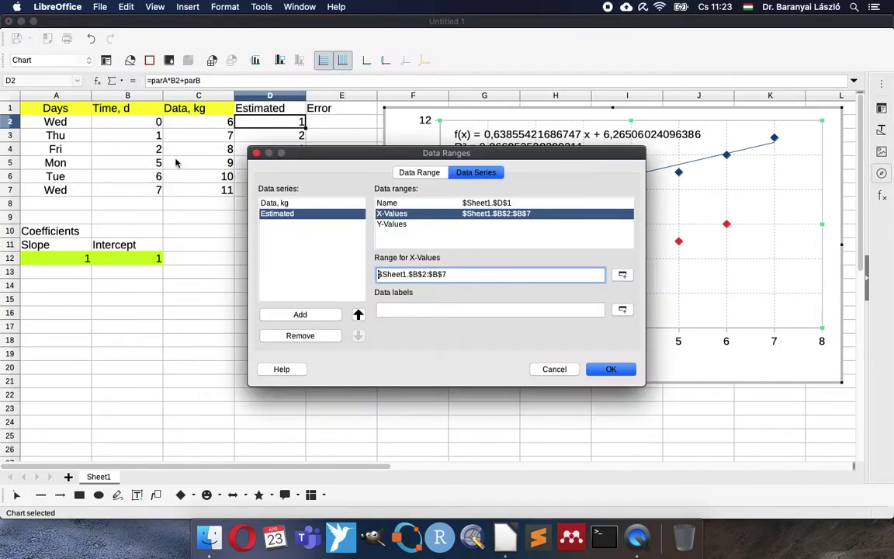
click(394, 224)
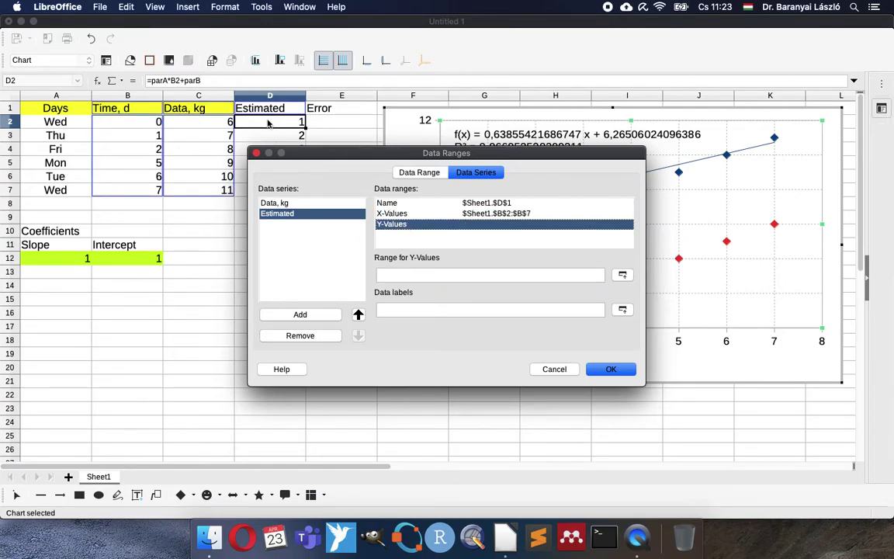
drag(368, 151, 464, 162)
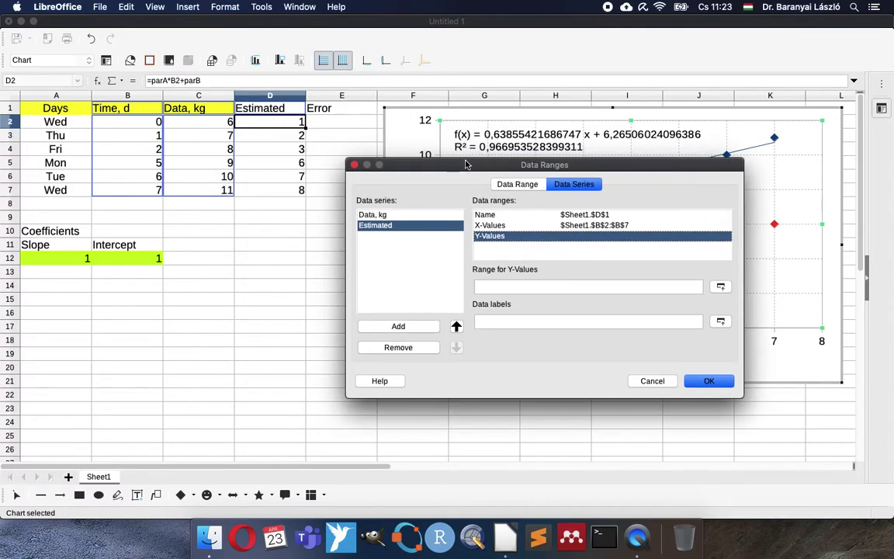
click(720, 287)
click(264, 123)
drag(264, 122, 259, 189)
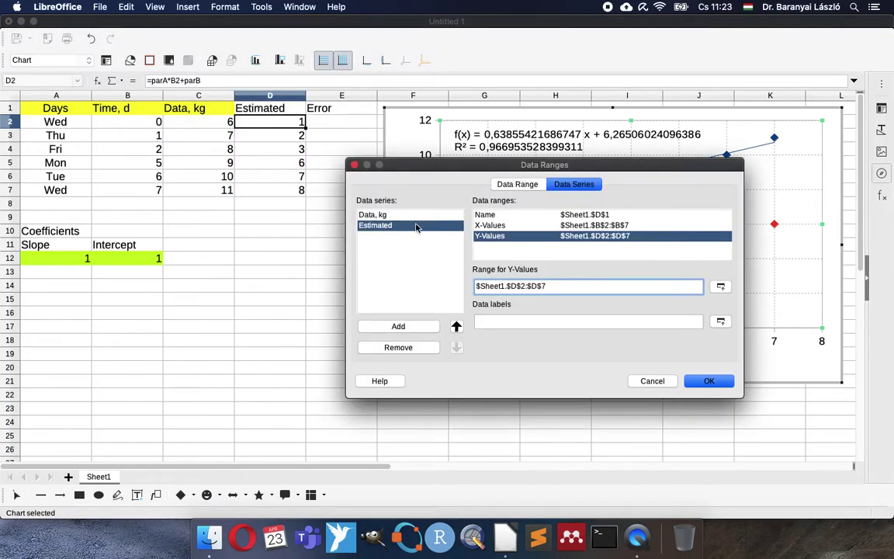
click(711, 381)
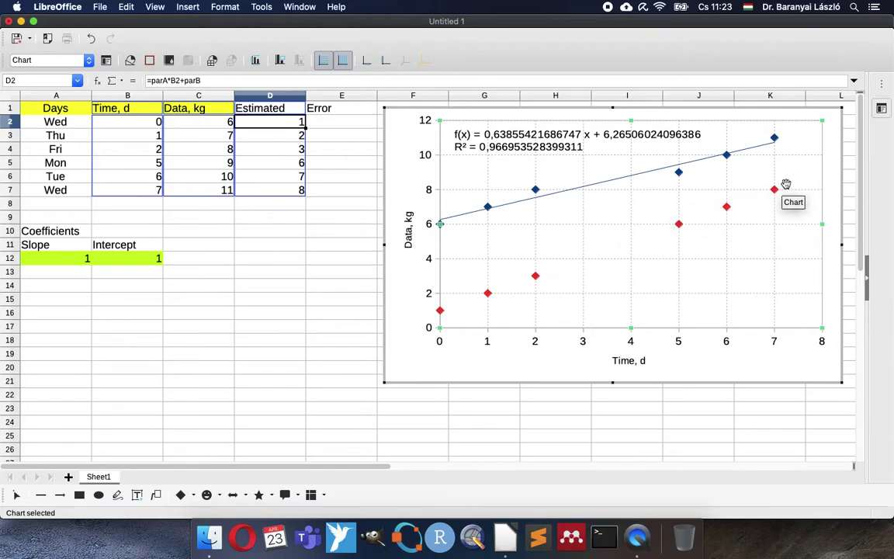
click(197, 260)
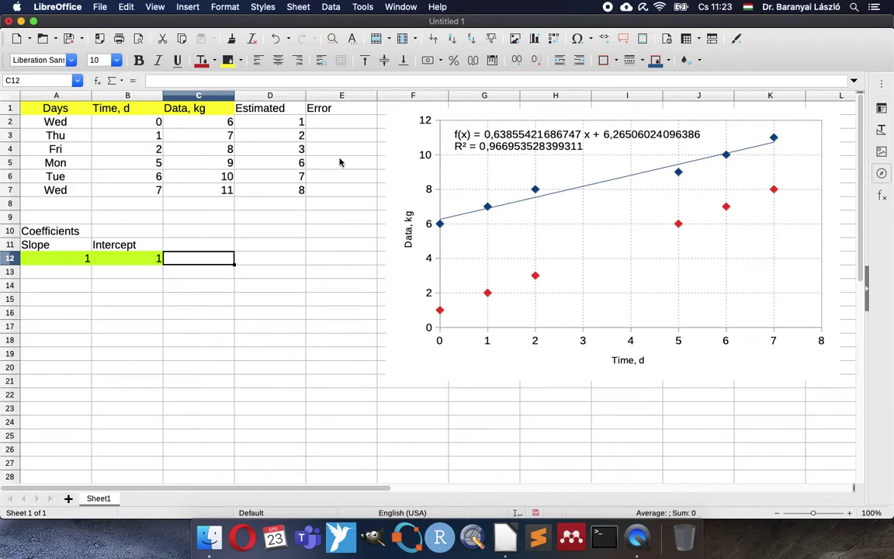
- Enter the squared-error formula =(D2-C2)^2 in E2 and fill it down the Error column to E7
click(341, 123)
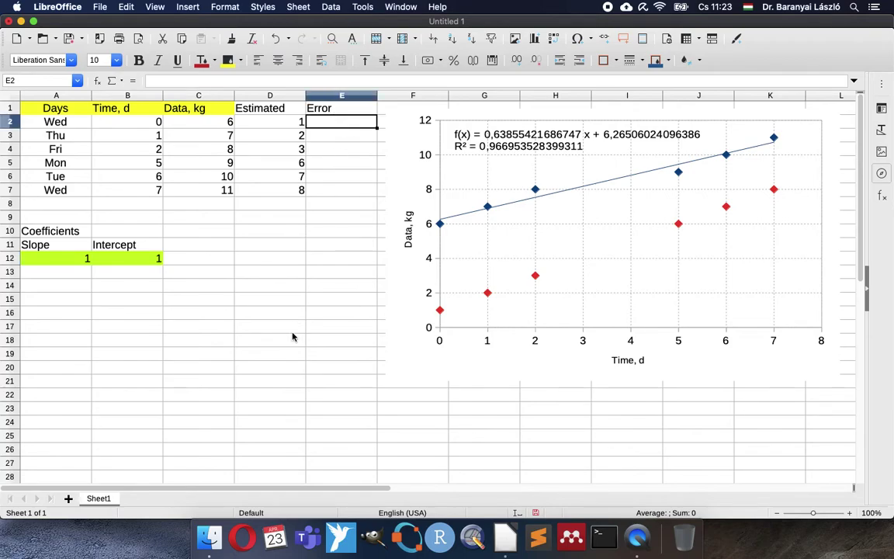
text(=()
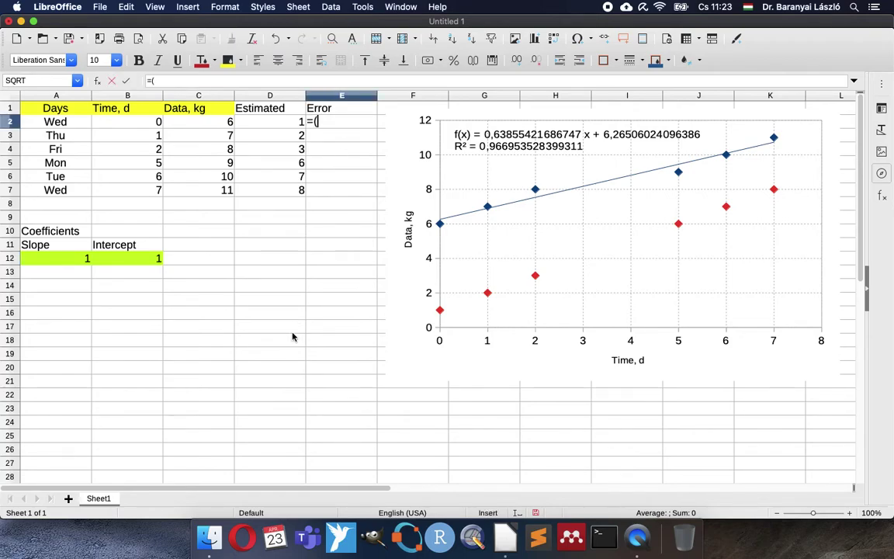
key(Left)
text(-)
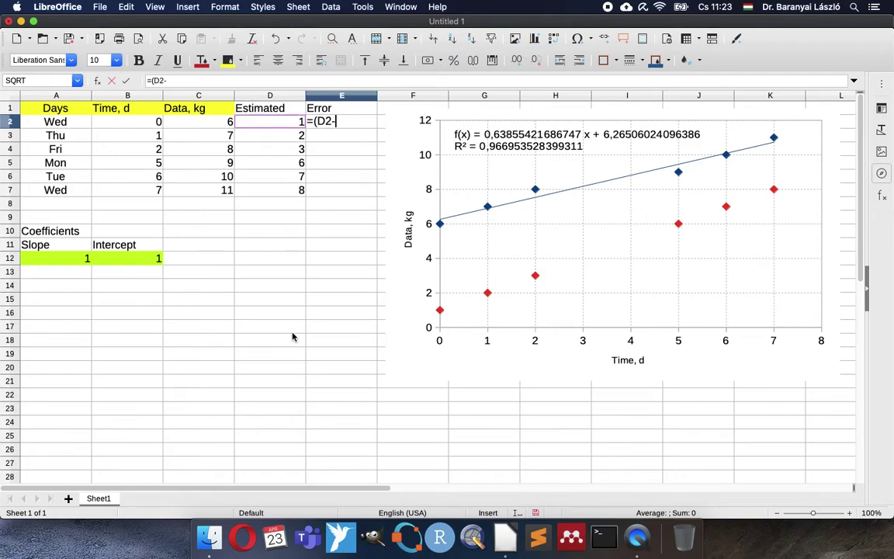
key(Left)
key(Left)
text())
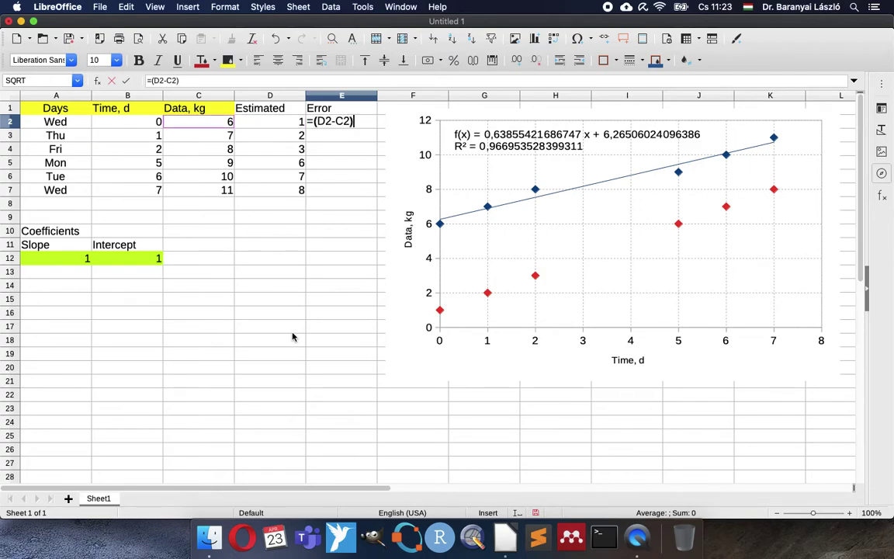
text(^2)
key(Return)
key(Up)
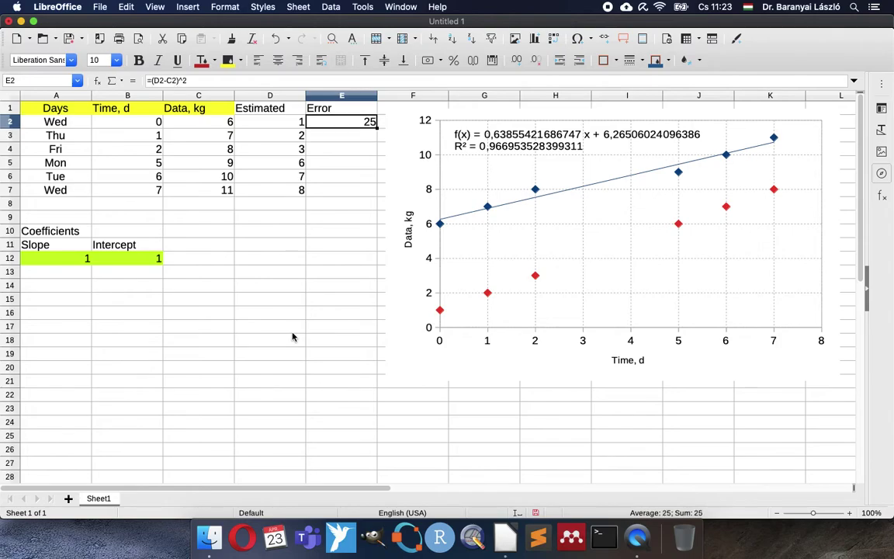
double_click(377, 128)
click(340, 126)
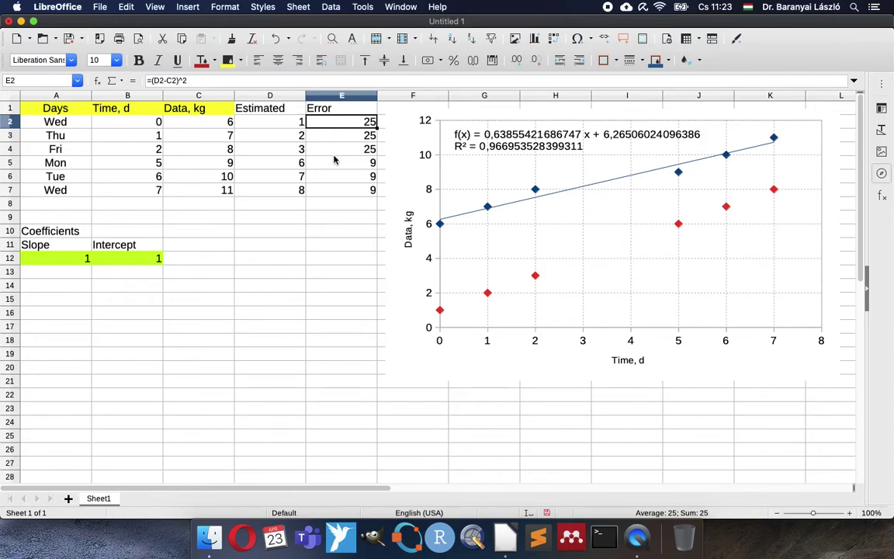
- Enter the label "SumSq." in cell E11
click(330, 247)
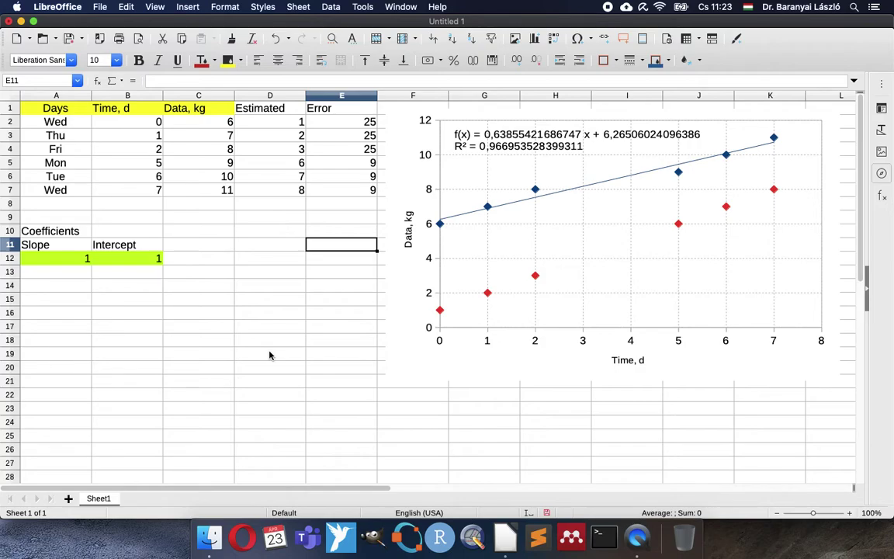
text(SumSq.)
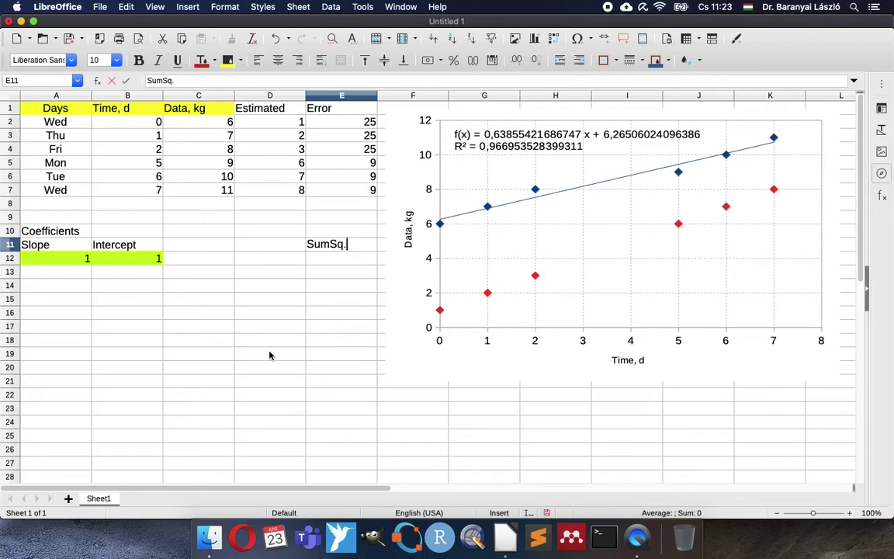
key(Return)
- Sum the errors with =SUM(E2:E7) in E12 and give that cell a yellow background
text(=sum()
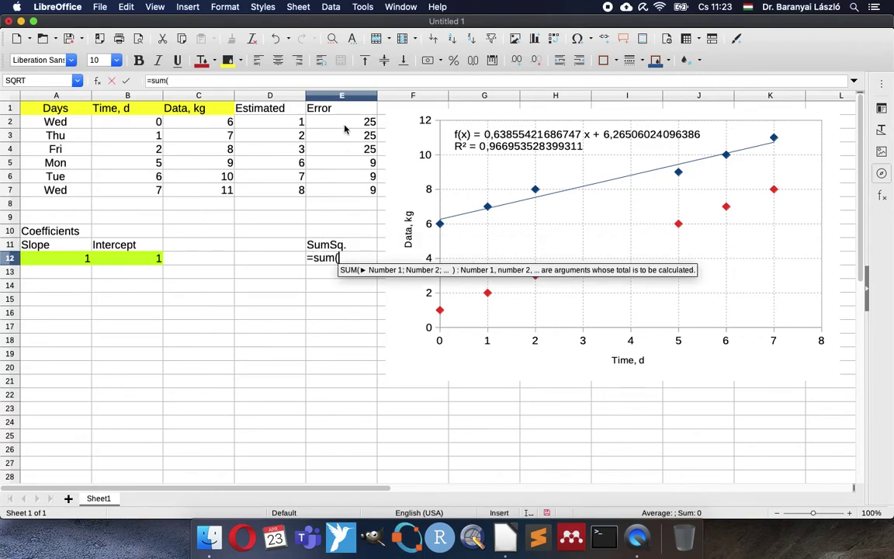
drag(345, 124, 332, 199)
text())
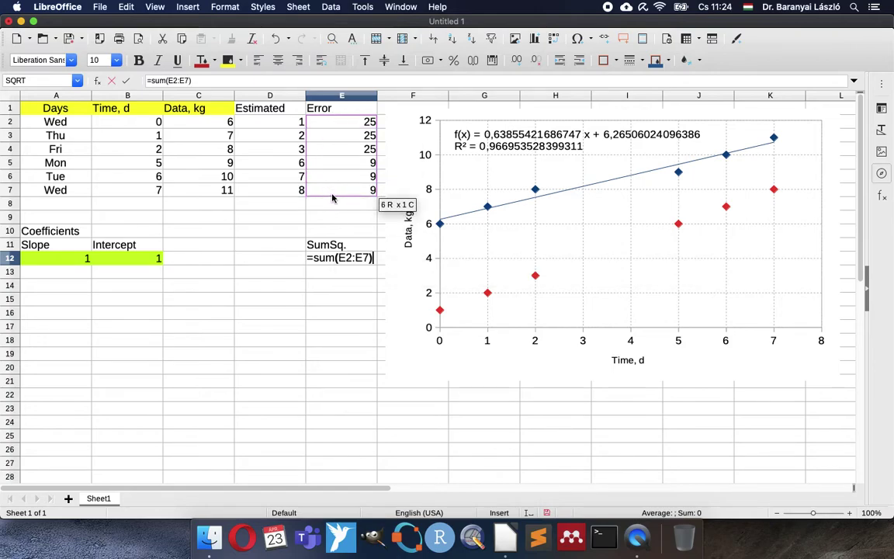
key(Return)
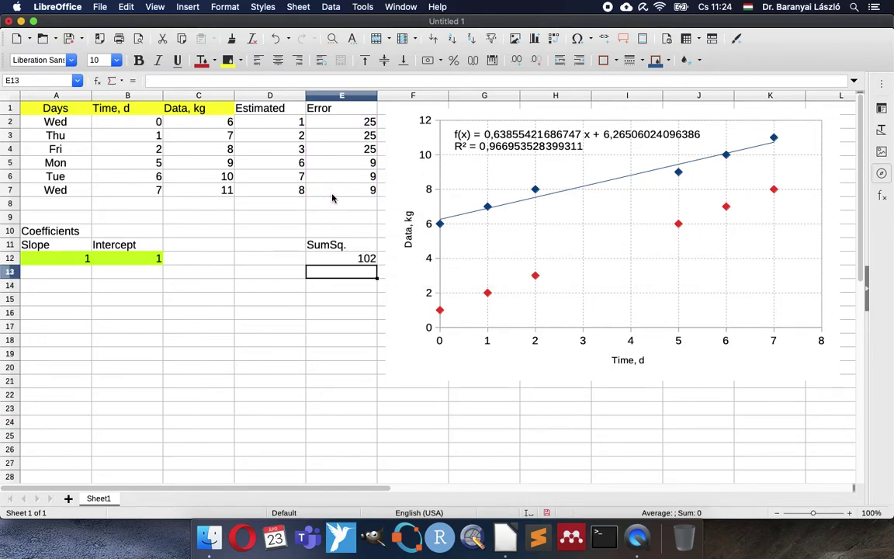
click(339, 263)
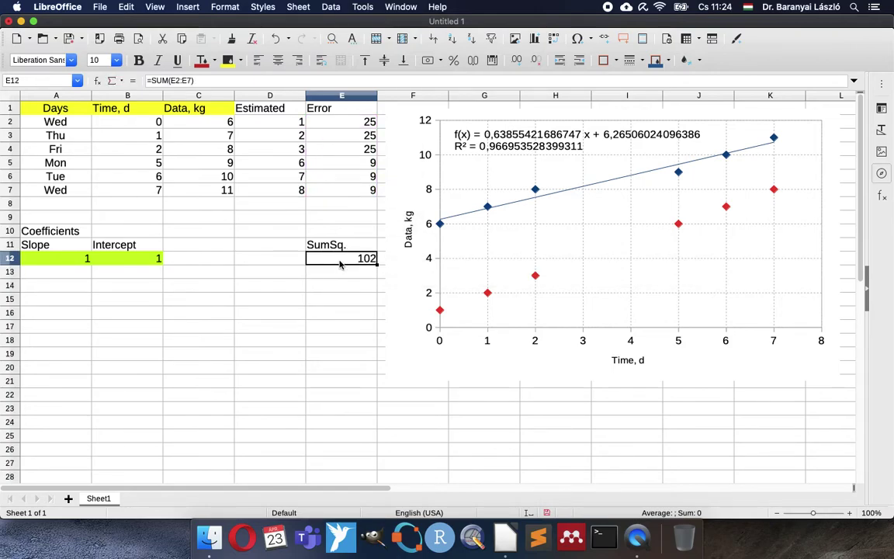
click(228, 60)
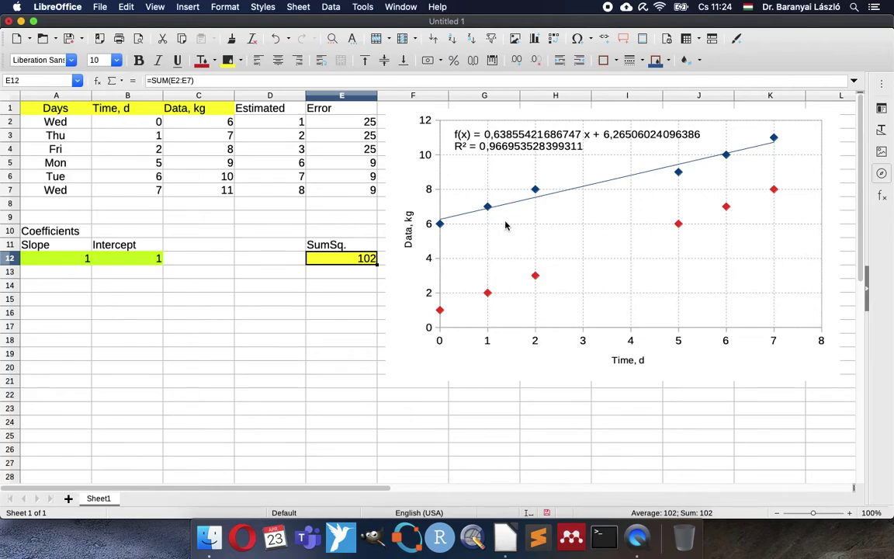
- Set up Solver to minimize target cell $E$12 by changing the coefficient cells $A$12:$B$12
click(363, 7)
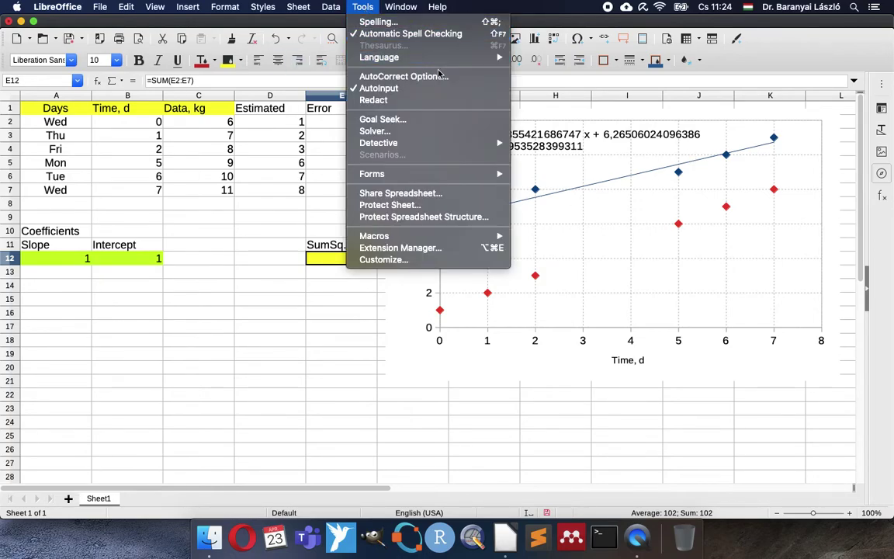
click(401, 138)
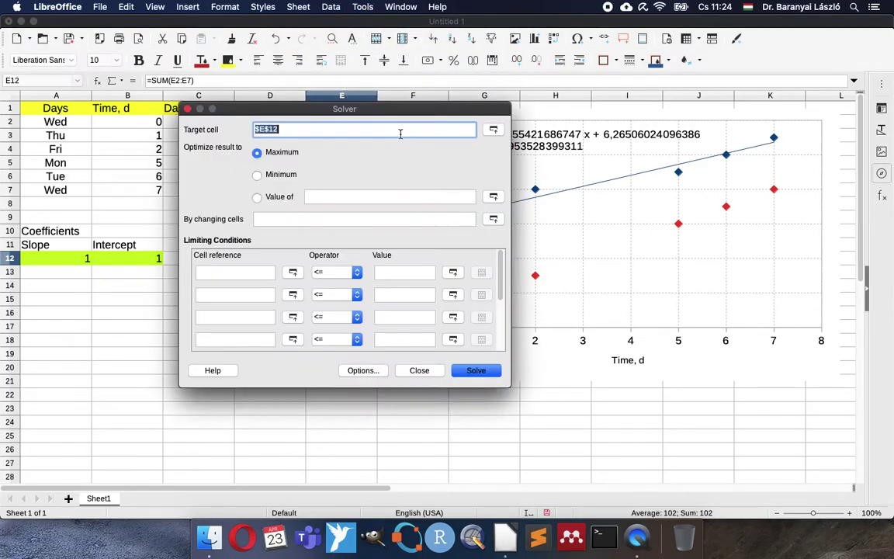
drag(354, 108, 589, 195)
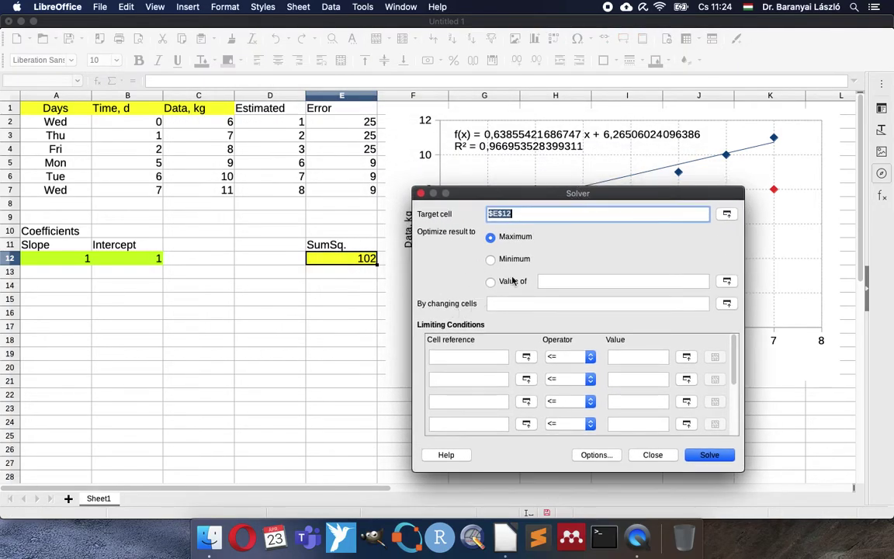
click(727, 213)
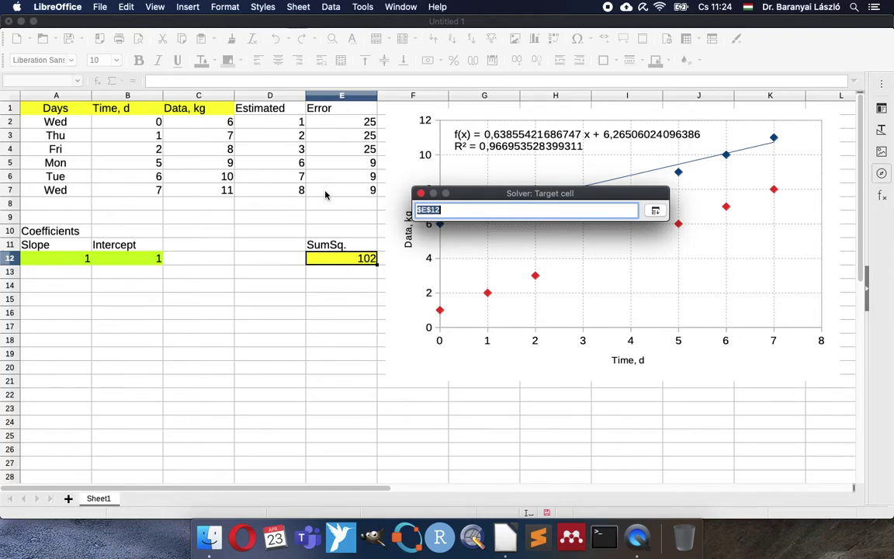
click(654, 210)
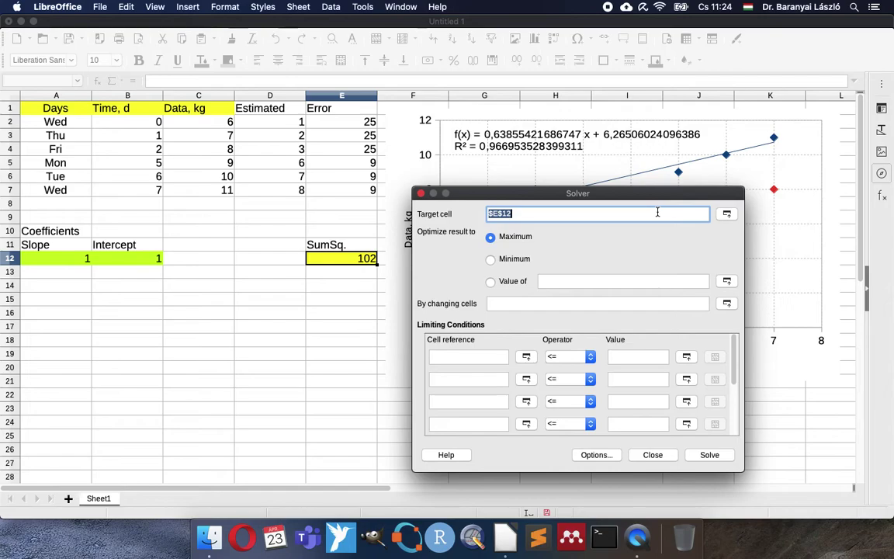
click(510, 262)
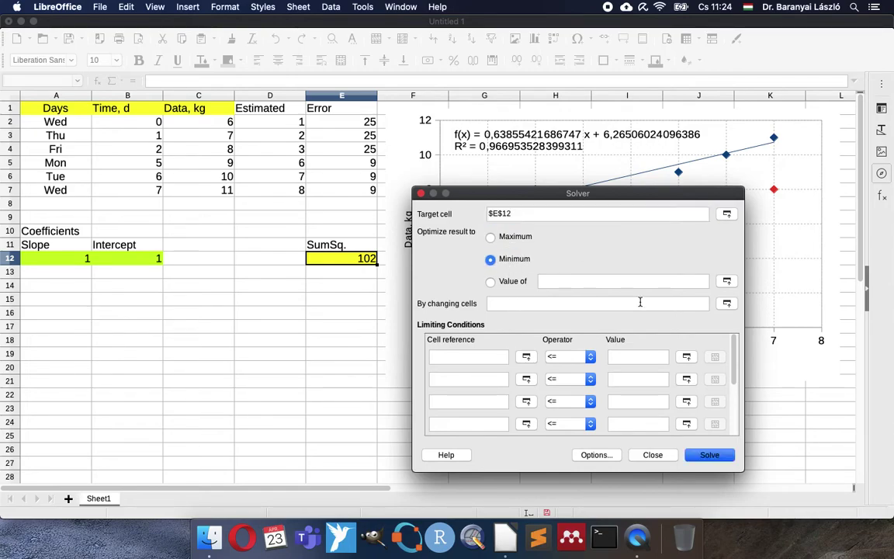
click(727, 307)
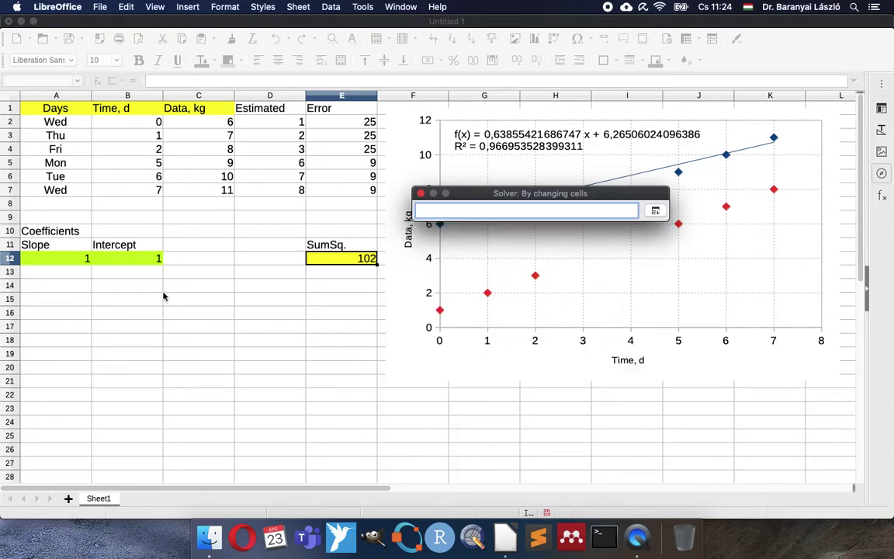
drag(74, 263, 115, 259)
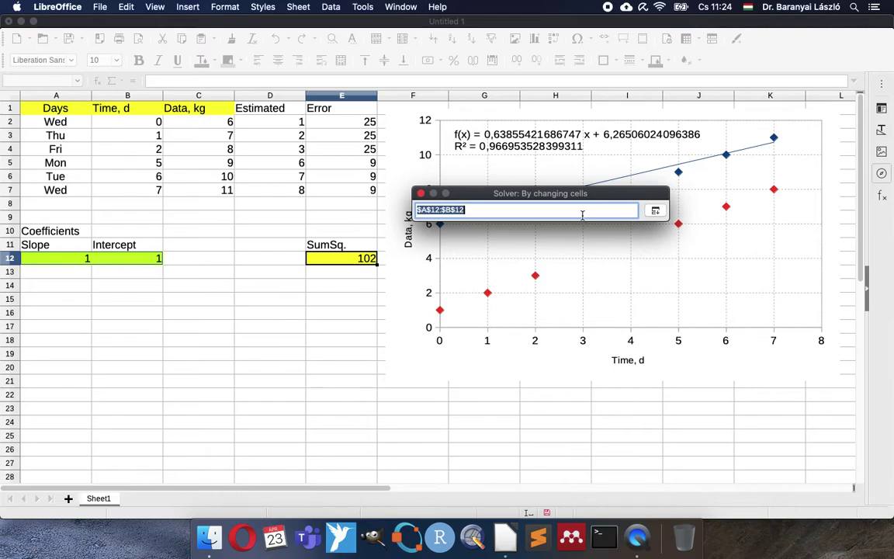
key(Return)
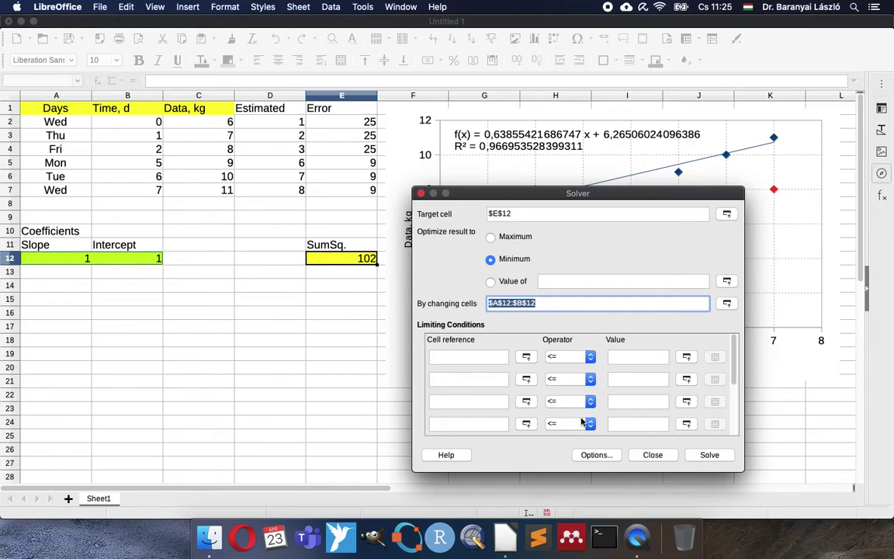
- In the Solver options, use the DEPS Evolutionary Algorithm engine and enable Assume Non-Negative Variables
click(596, 455)
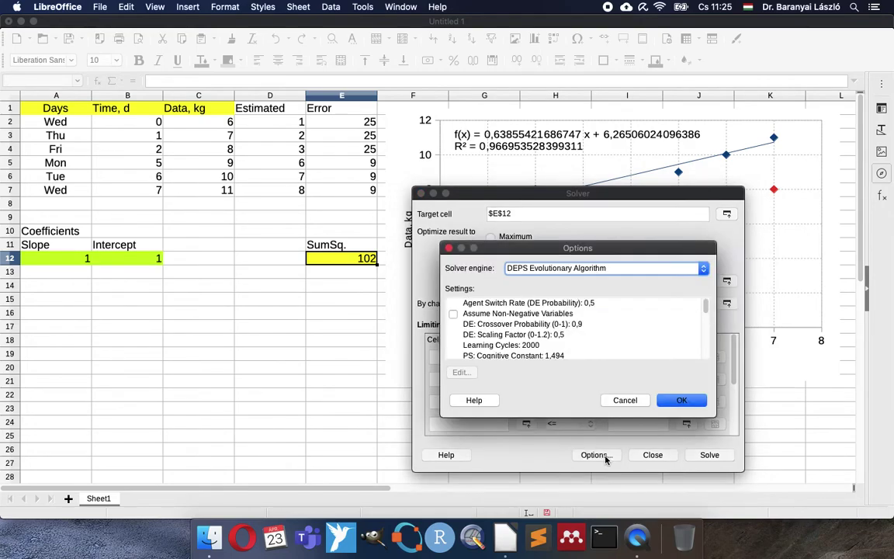
click(635, 269)
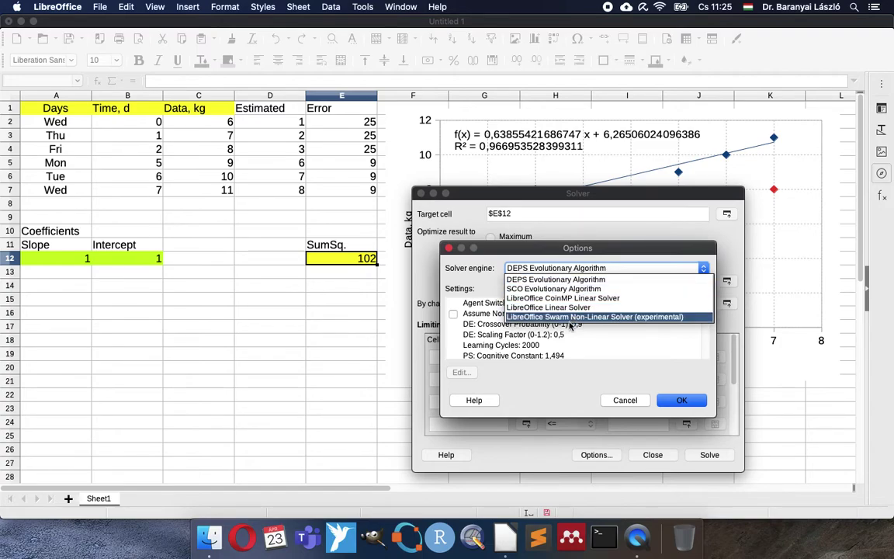
click(605, 280)
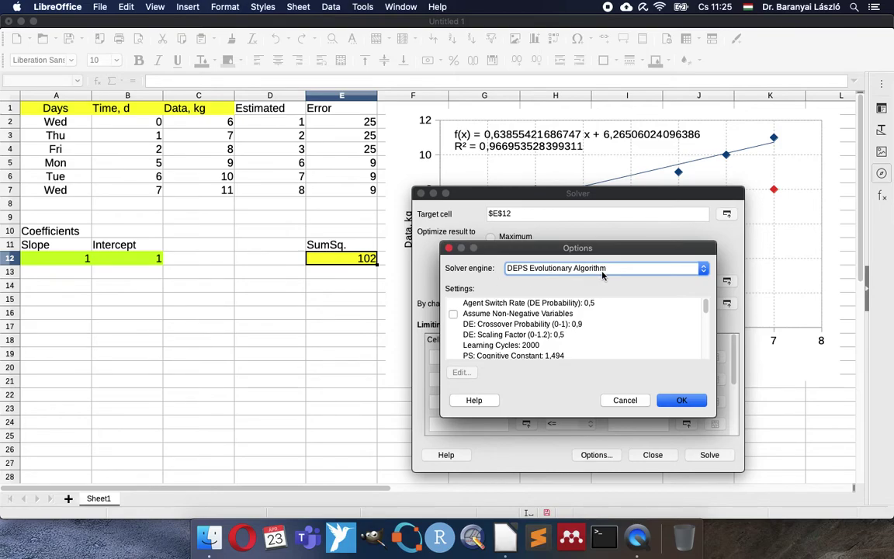
click(454, 316)
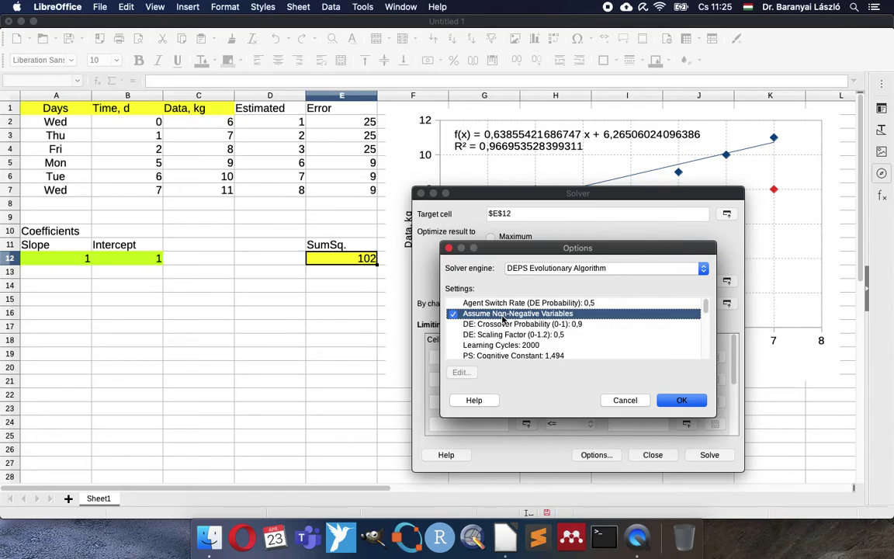
click(683, 401)
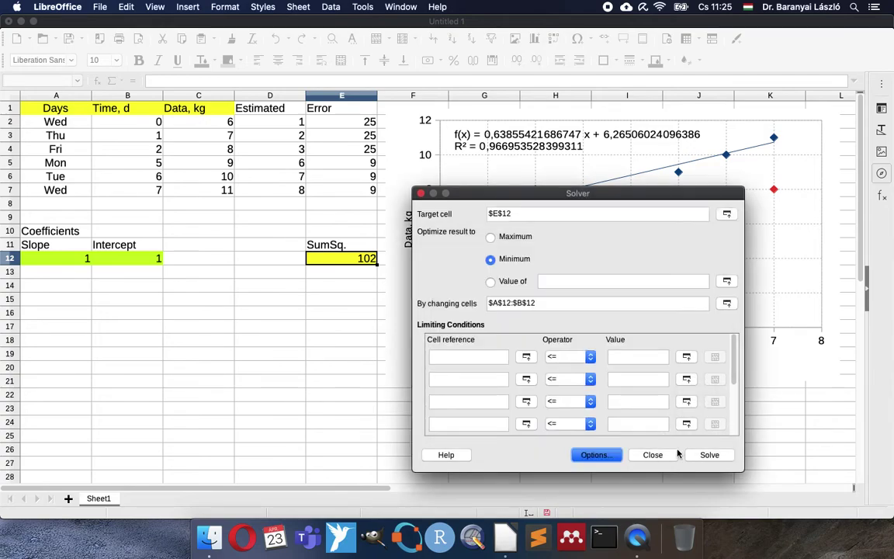
- Run Solver, accept the current solution and keep the result in the sheet
click(710, 455)
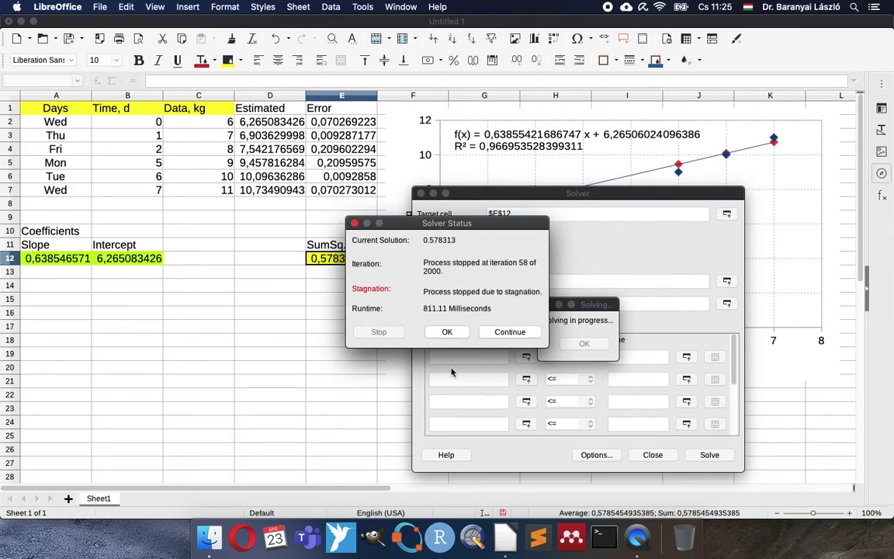
click(447, 333)
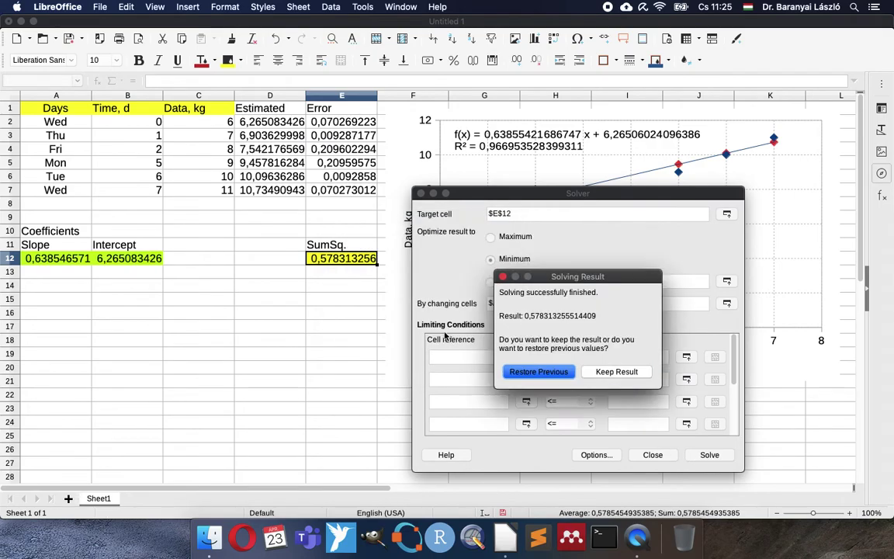
click(617, 372)
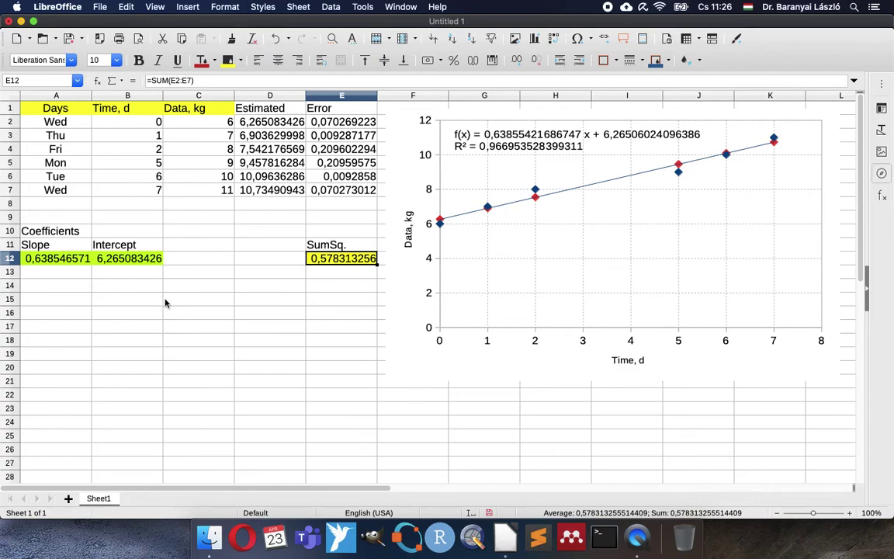
- Enter the heading "Quality parameters" in A14 and the label "R2 =" in A15
click(68, 286)
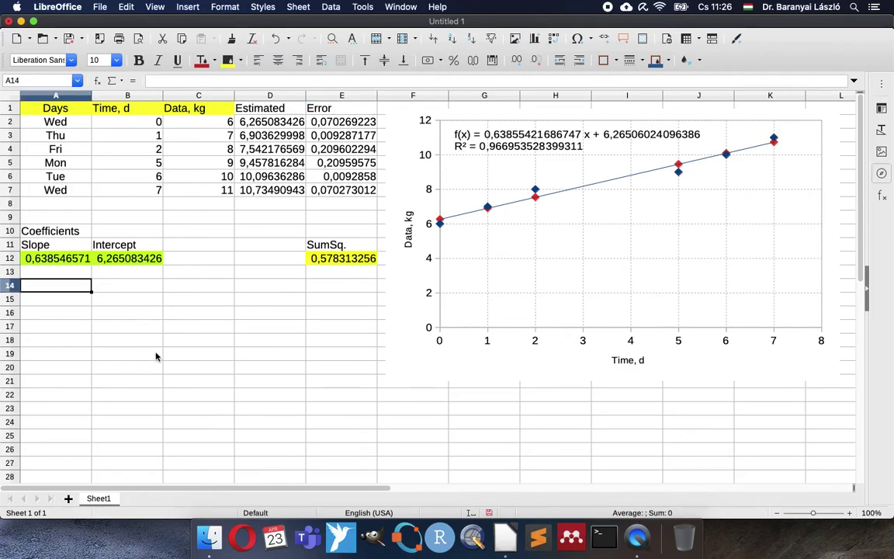
text(Quality)
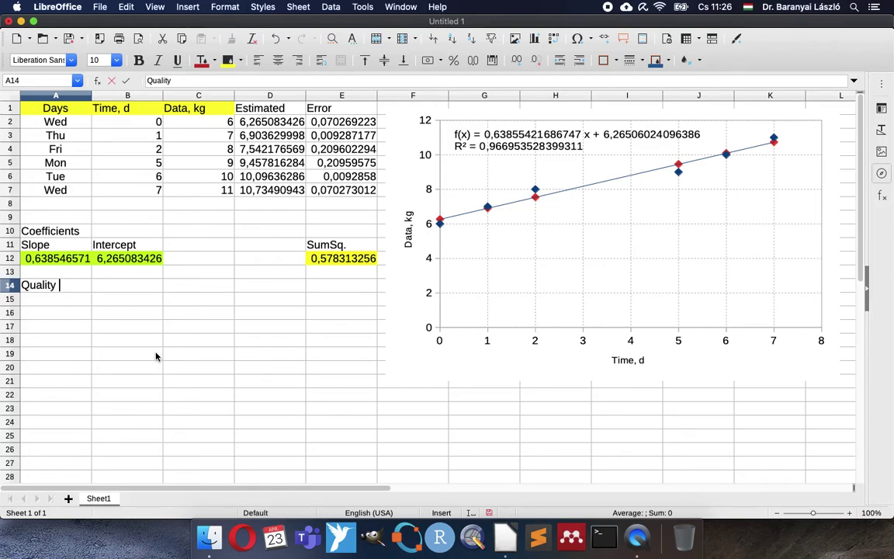
text( parameters)
key(Return)
text(R2 =)
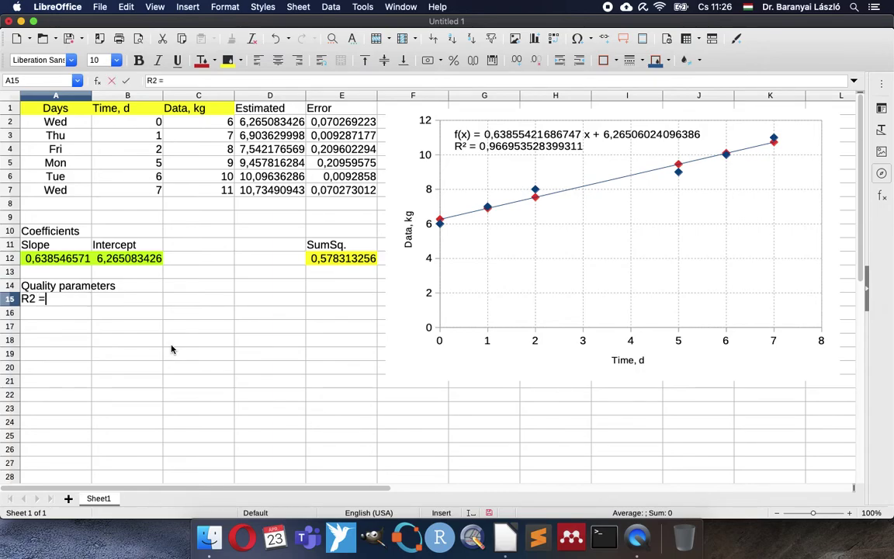
key(Tab)
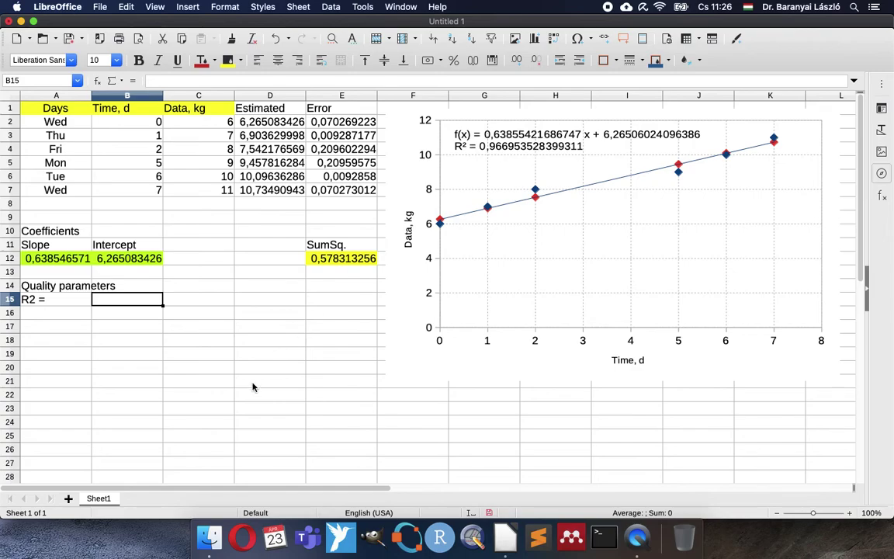
- Calculate R2 in B15 as the squared correlation of data and estimates with =CORREL(C2:C7;D2:D7)^2
text(=c)
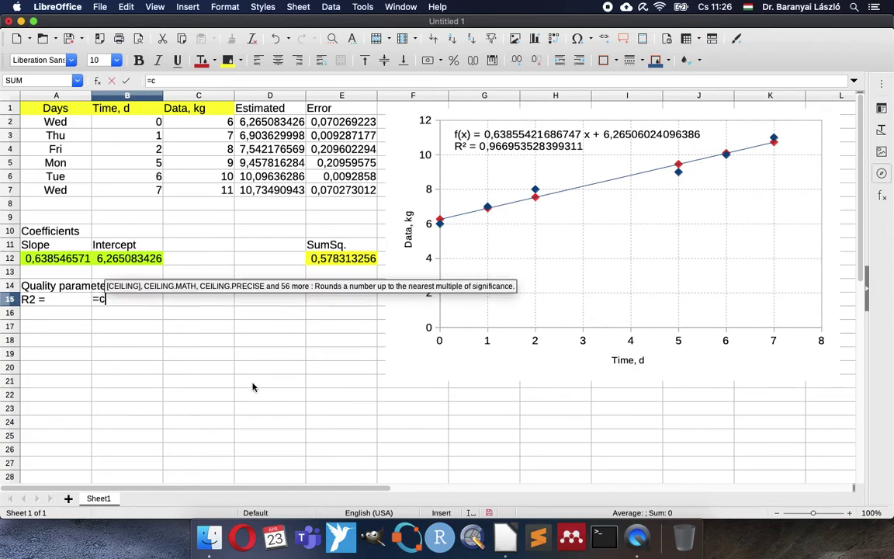
text(orrel()
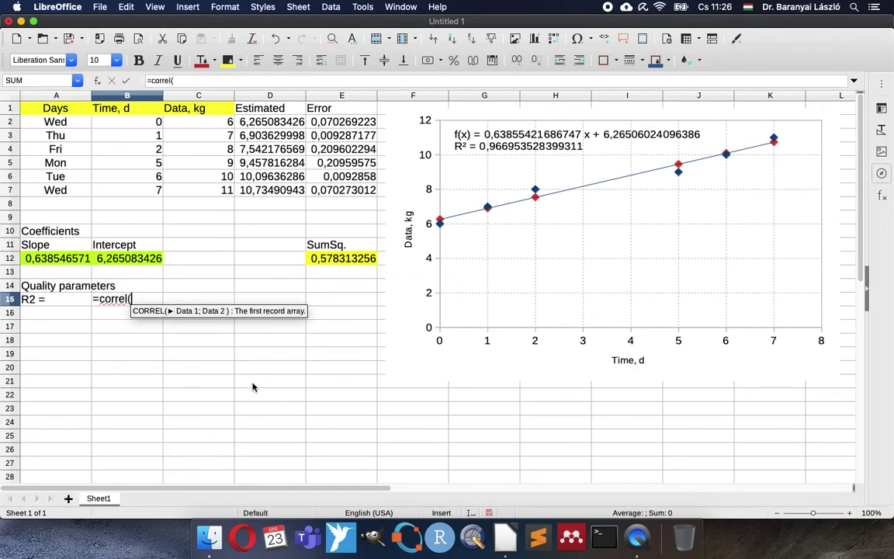
drag(193, 121, 190, 200)
text(;)
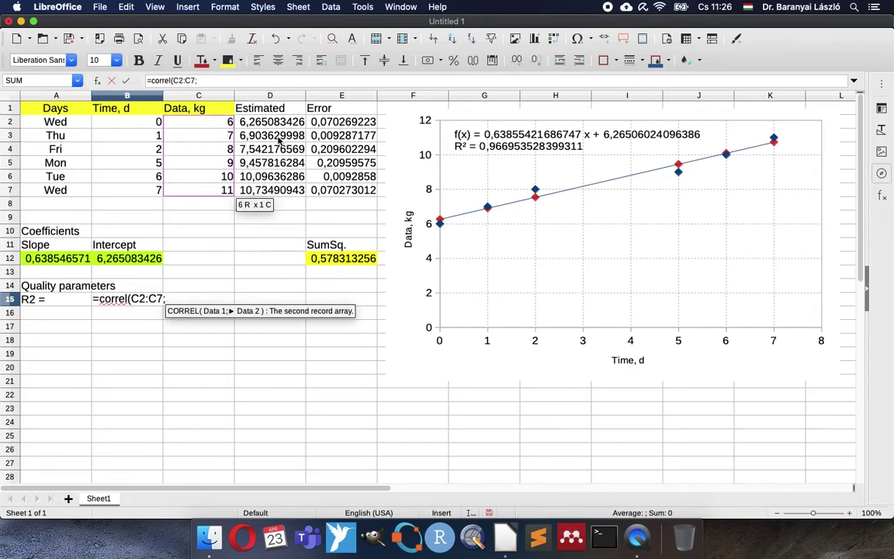
drag(279, 125, 273, 192)
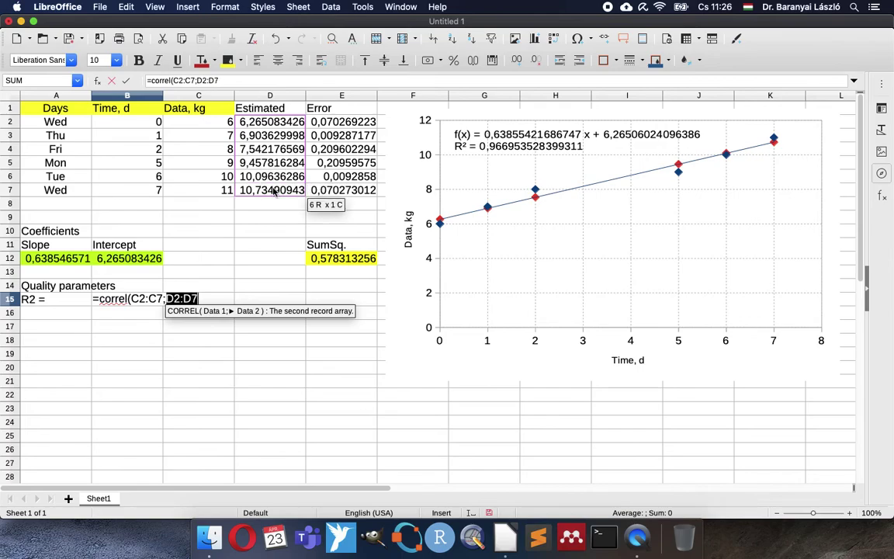
text())
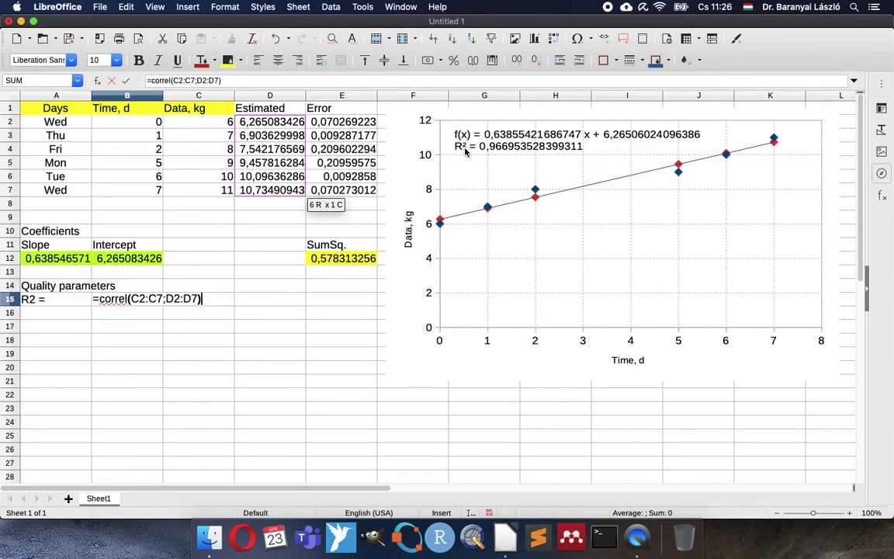
text(^2)
key(Return)
key(Up)
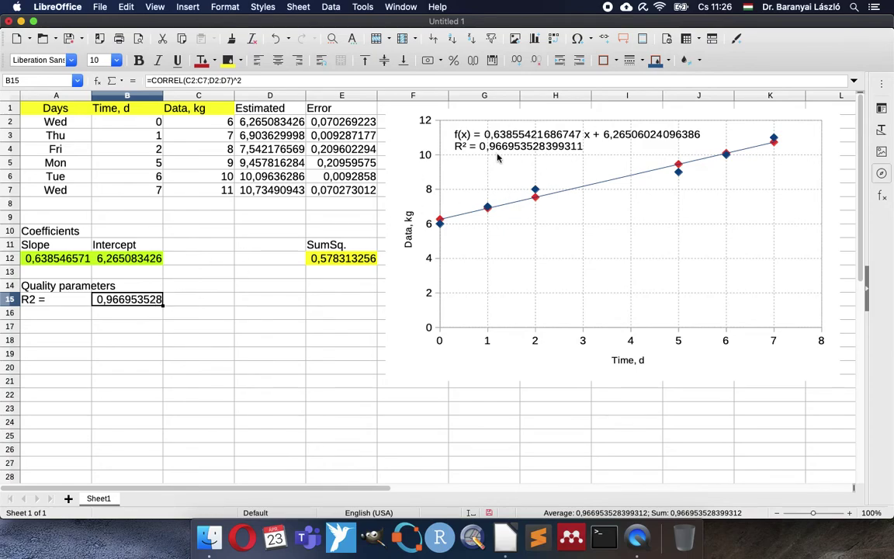
- Enter the label "RMSE =" in A16 and calculate it in B16 with =SQRT(AVERAGE(E2:E7))
key(Return)
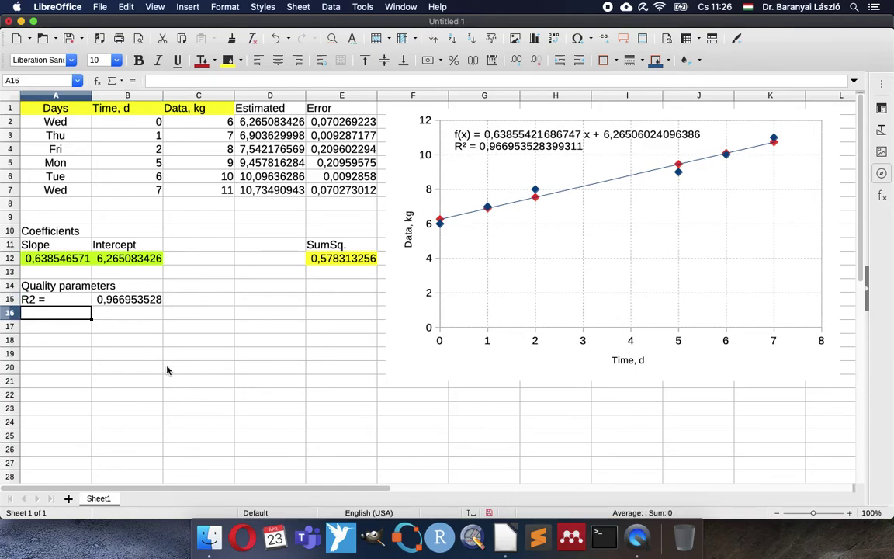
text(RMSE =)
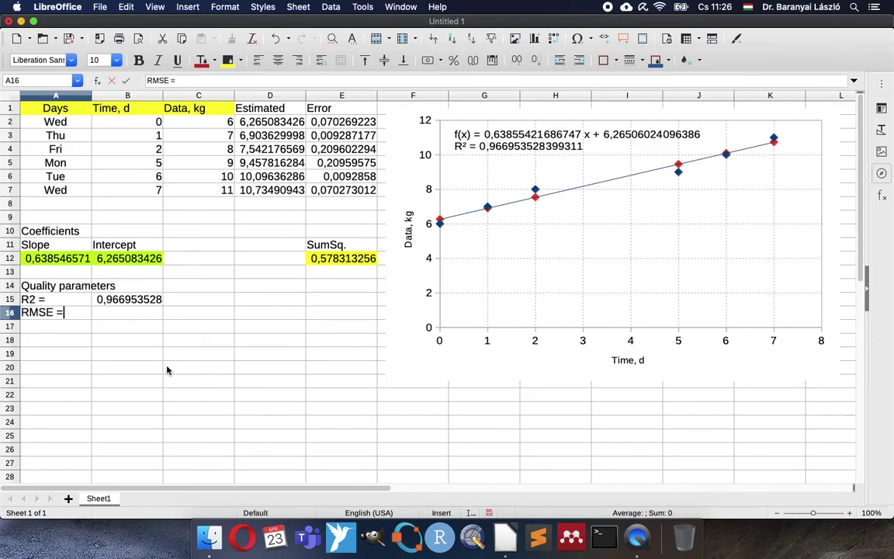
key(Tab)
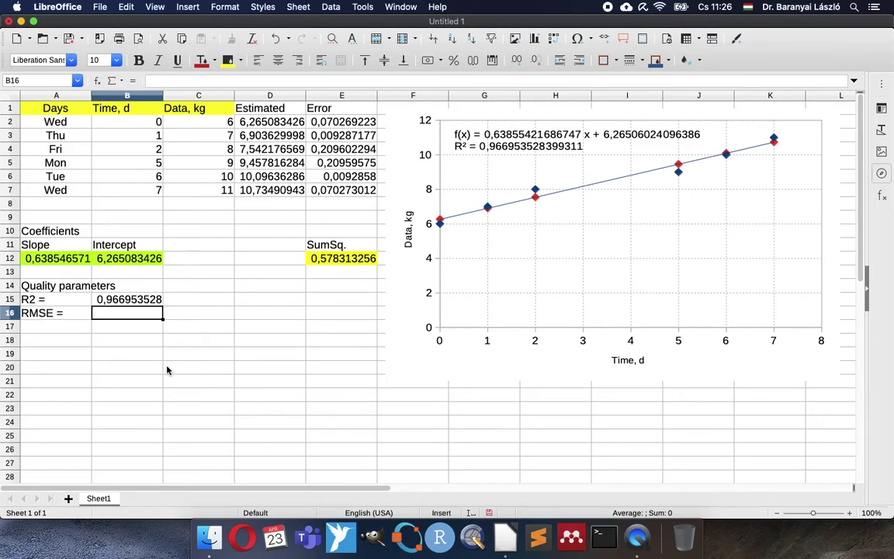
text(=)
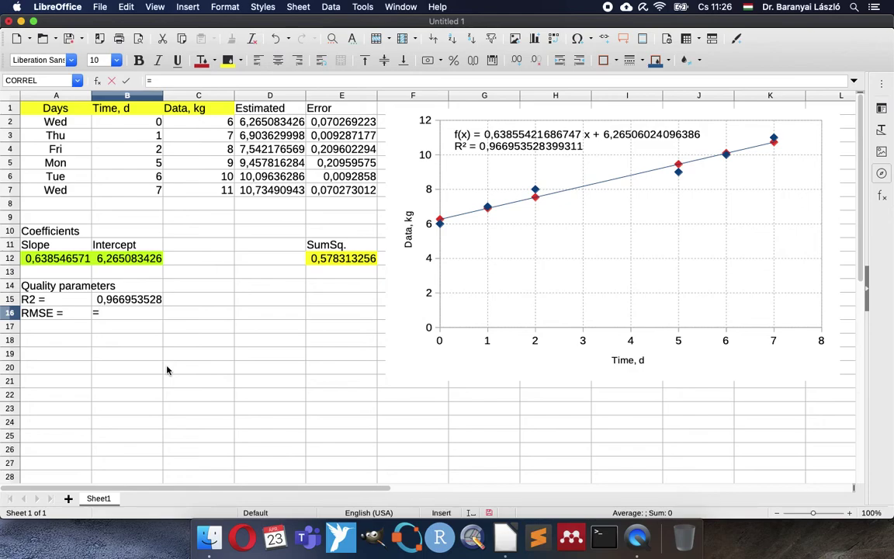
text(sqrt()
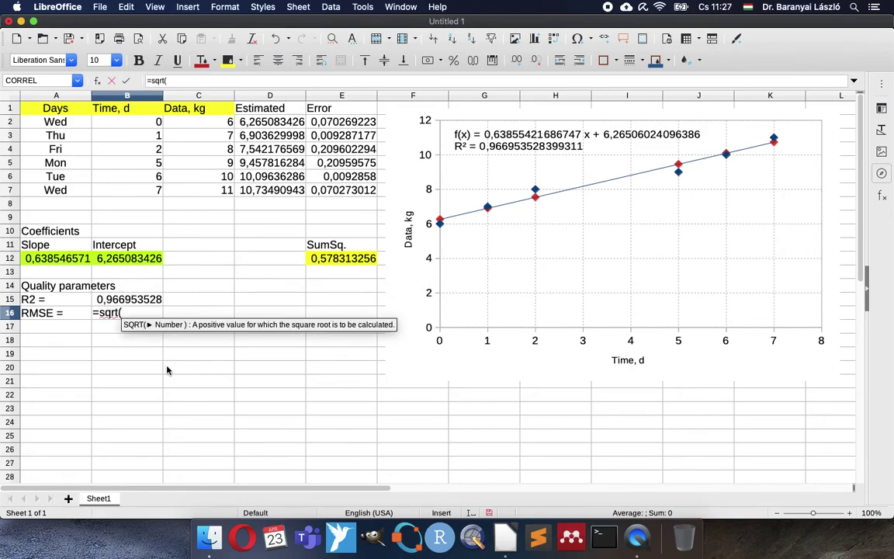
text(average()
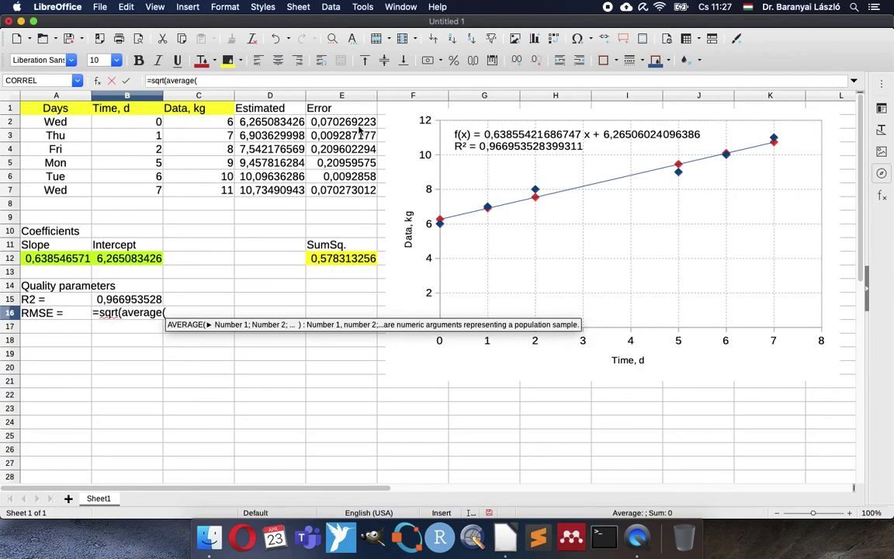
drag(358, 122, 347, 192)
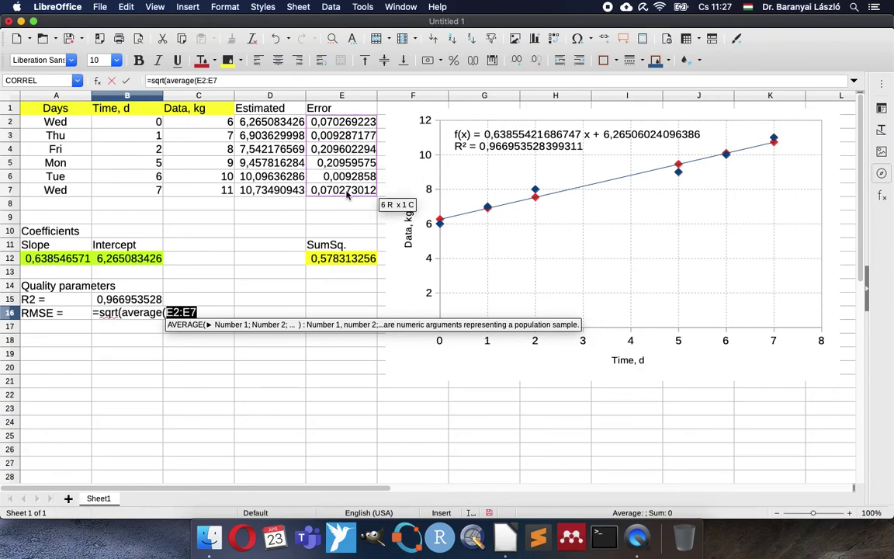
text()))
key(Return)
key(Up)
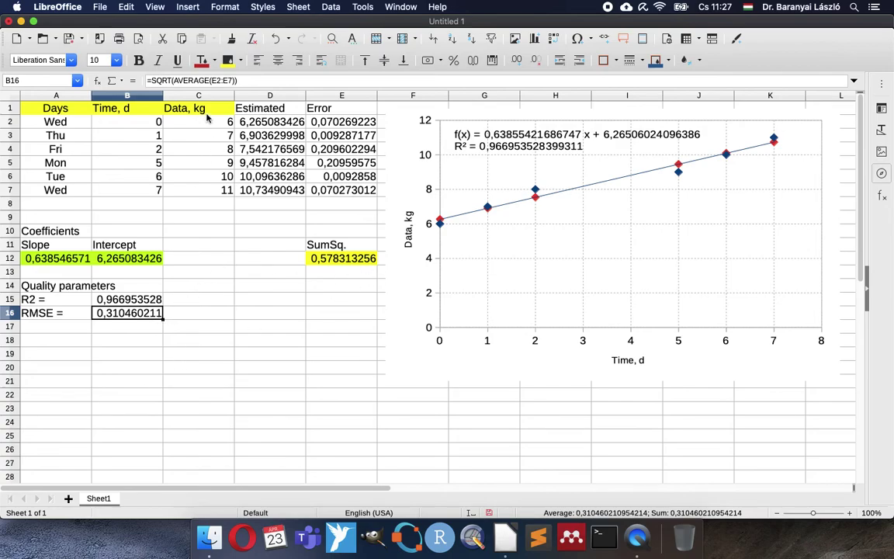
- Enter the unit "kg" in C16 beside the RMSE value
click(204, 313)
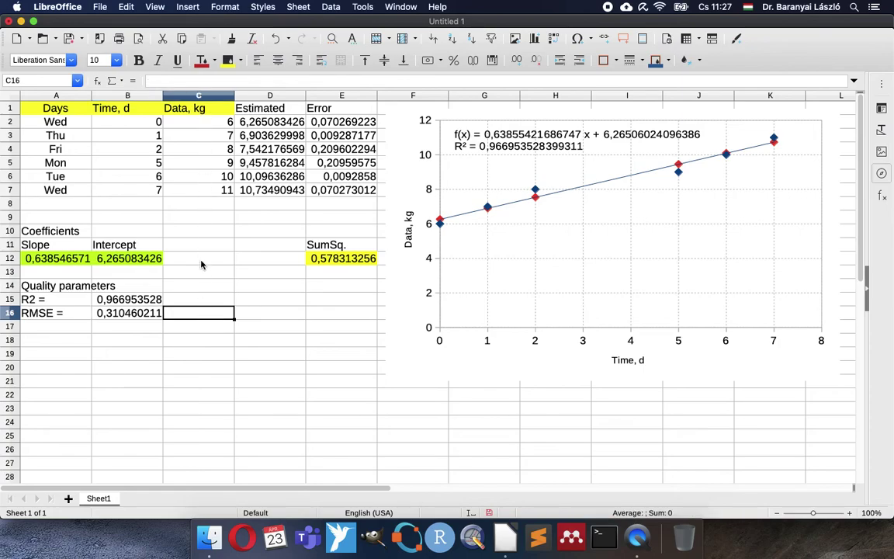
text(kg)
key(Return)
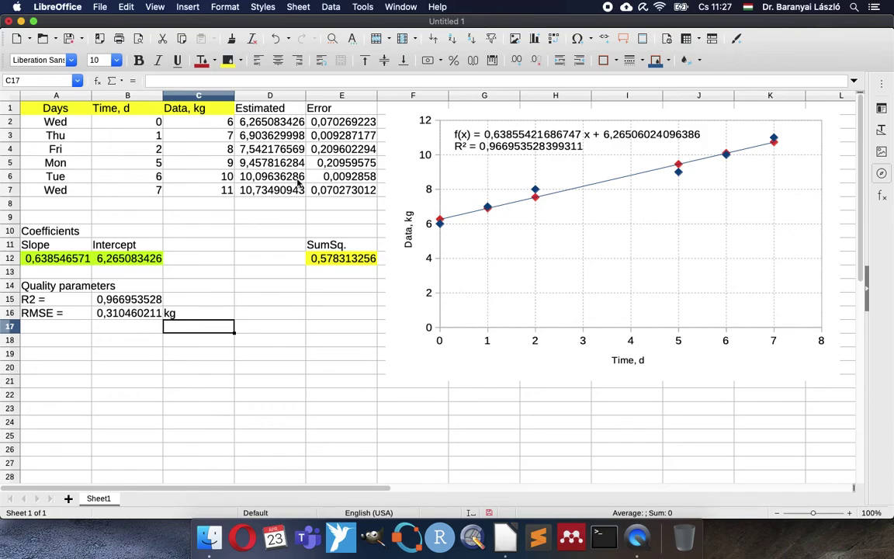
- Open the first Estimated formula in D2 for editing
double_click(278, 125)
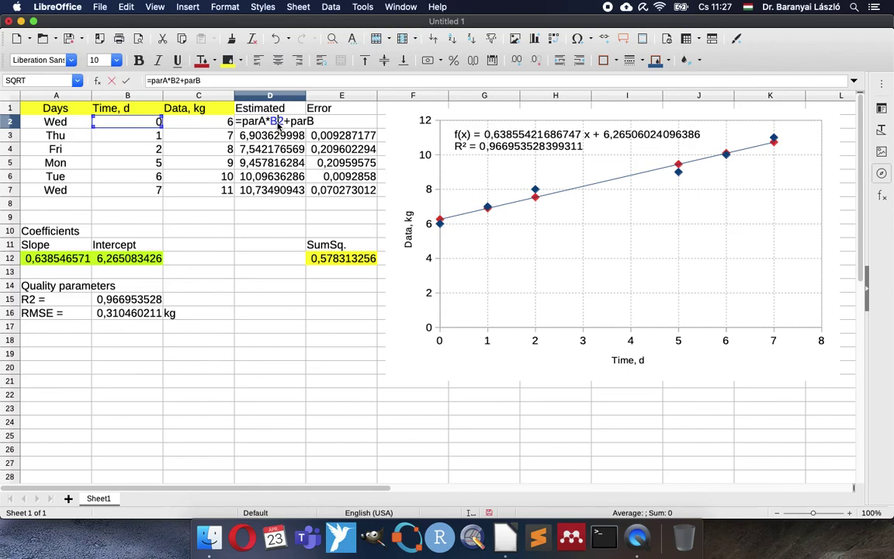